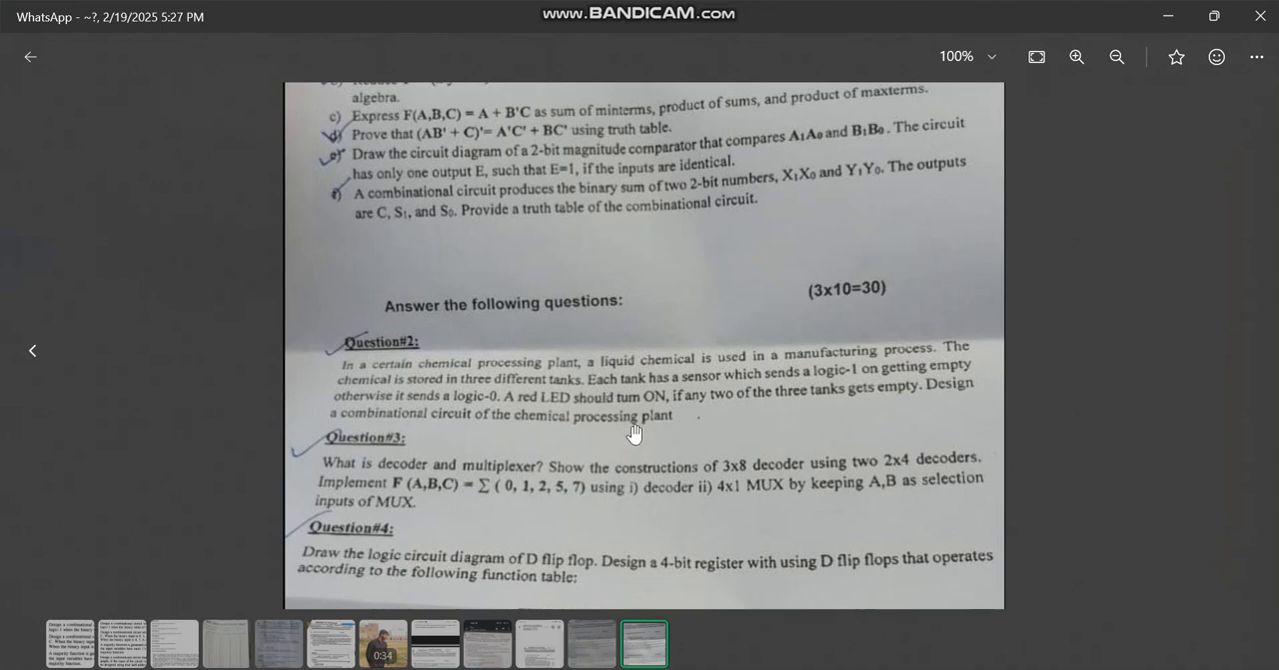
Step: Switch to the Word document and review the Tank A, Tank B and Tank C input combinations in the truth table
key(alt+Tab)
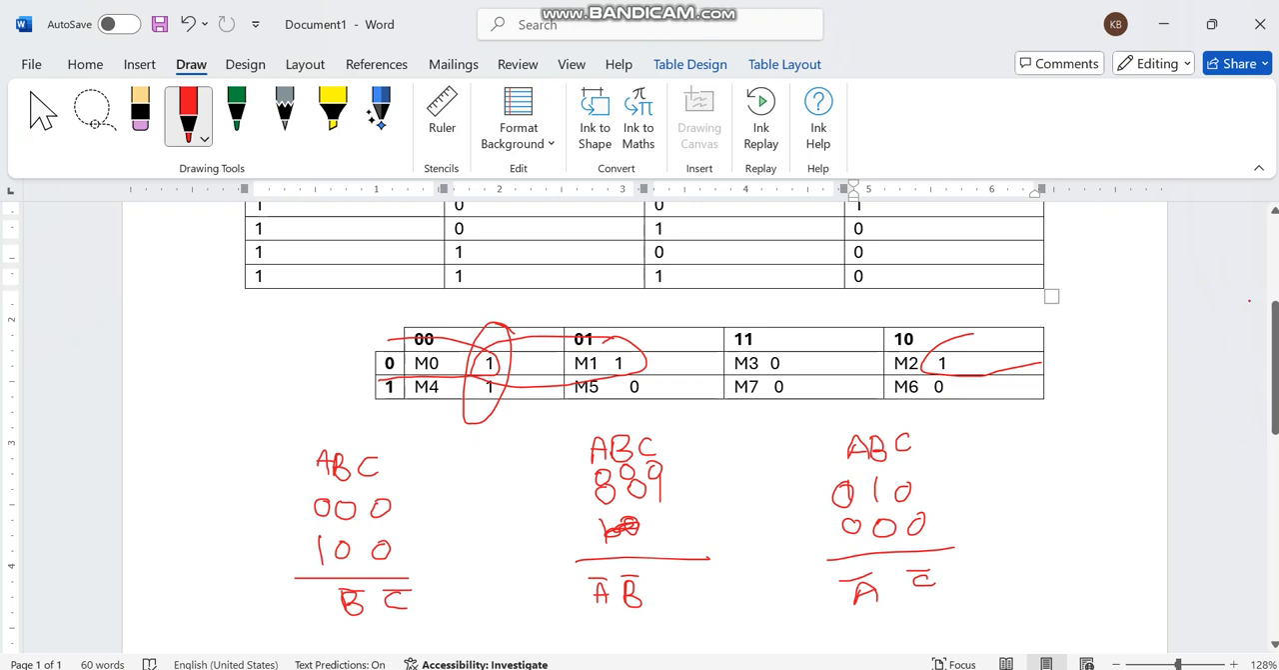
scroll(1276, 300, up, 2)
scroll(1275, 300, up, 4)
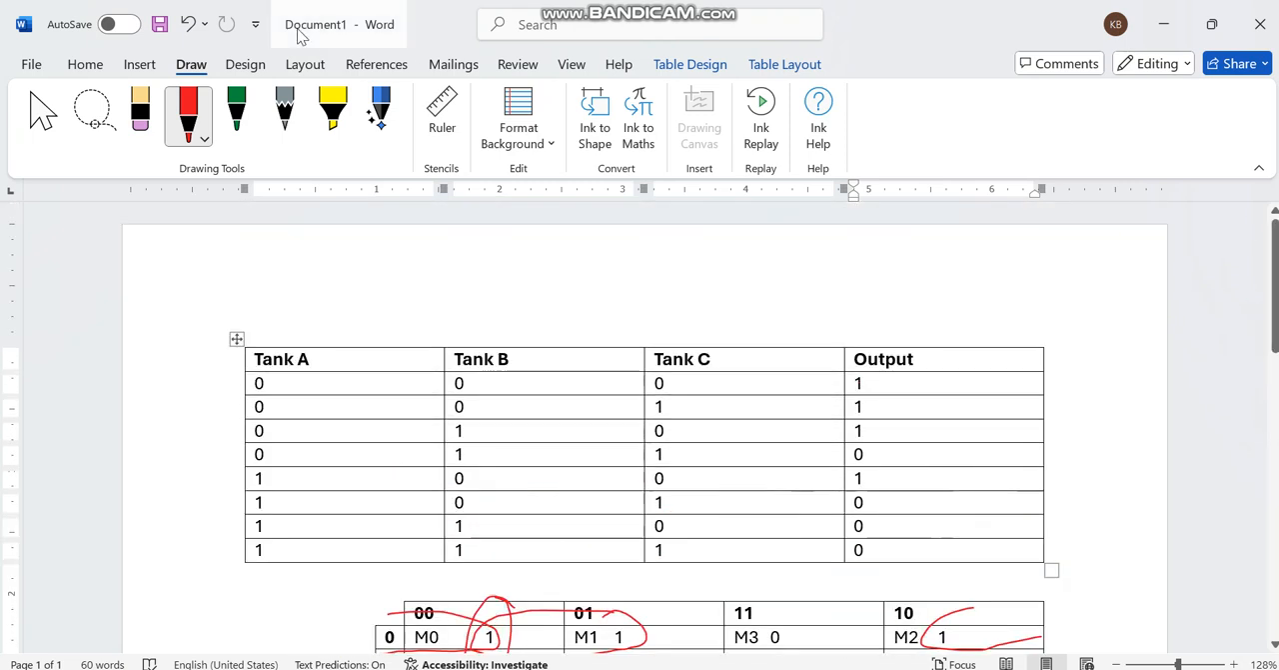
click(26, 104)
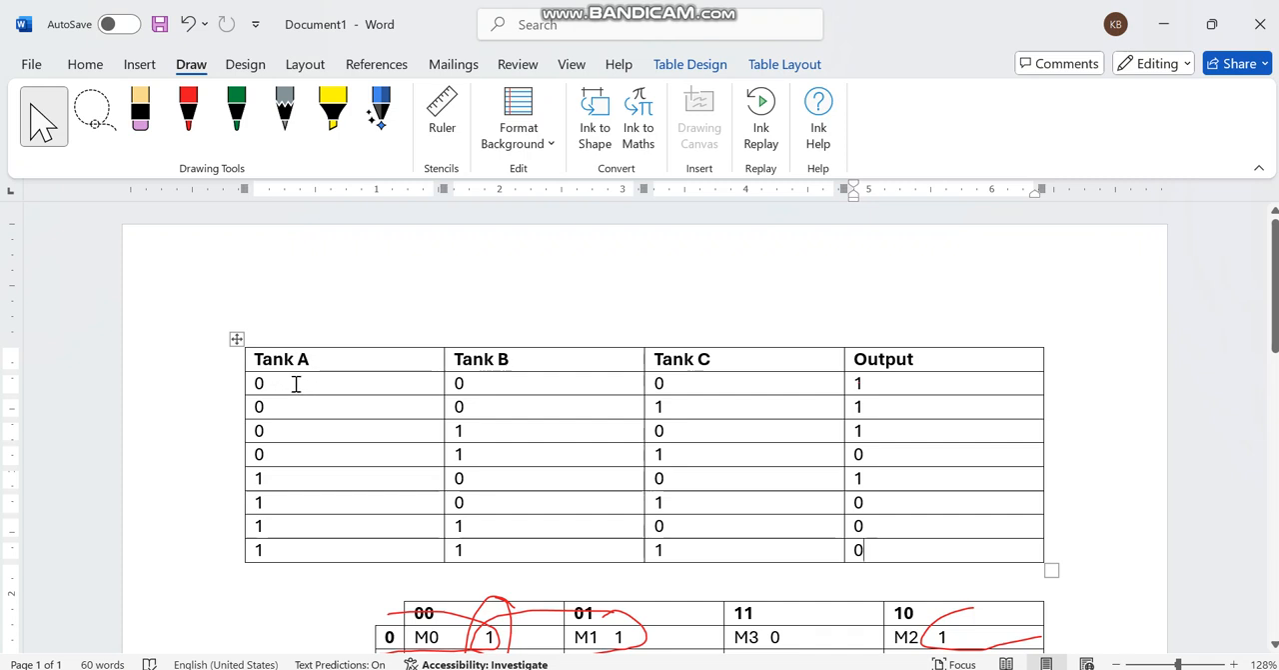
drag(258, 382, 688, 556)
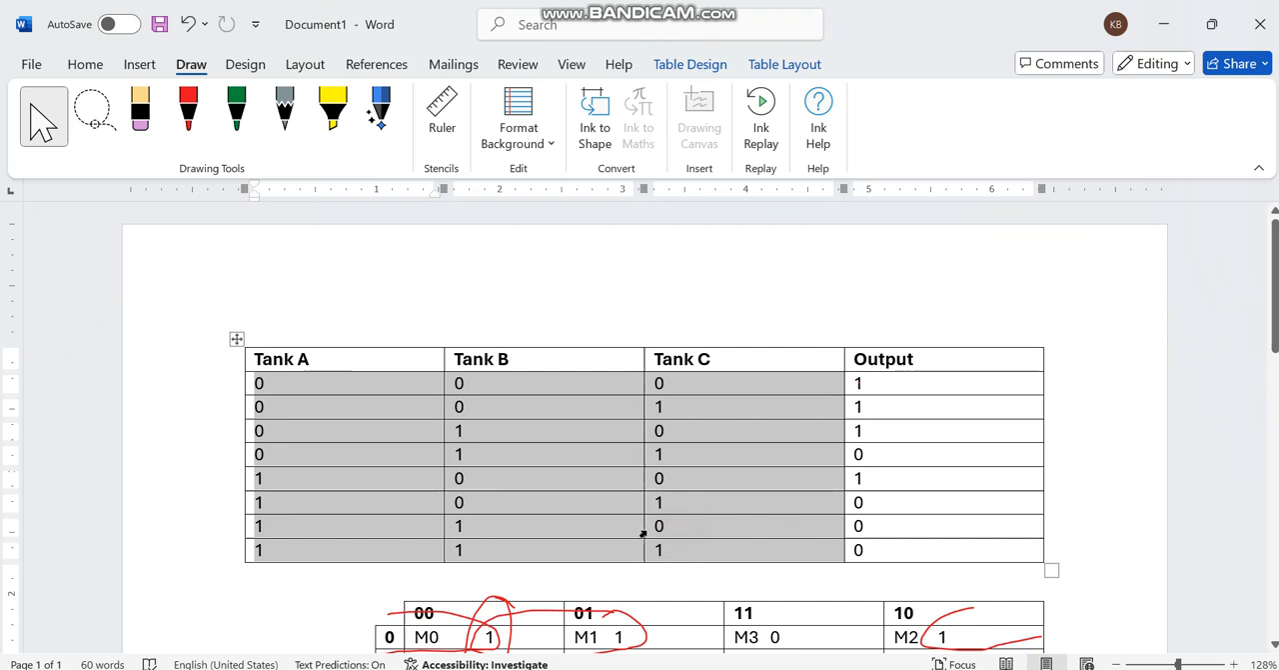
click(583, 436)
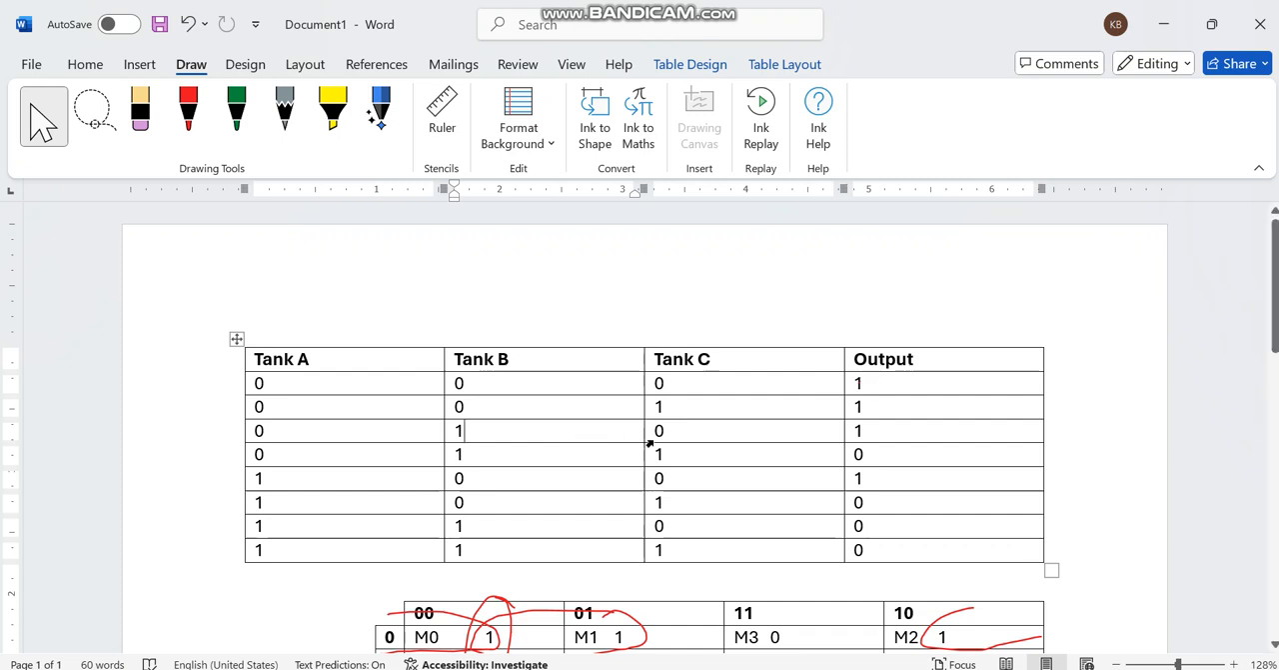
Step: Examine the truth table rows 111, 110, 101, 100 and 011, comparing each input combination with its output
drag(689, 540, 352, 561)
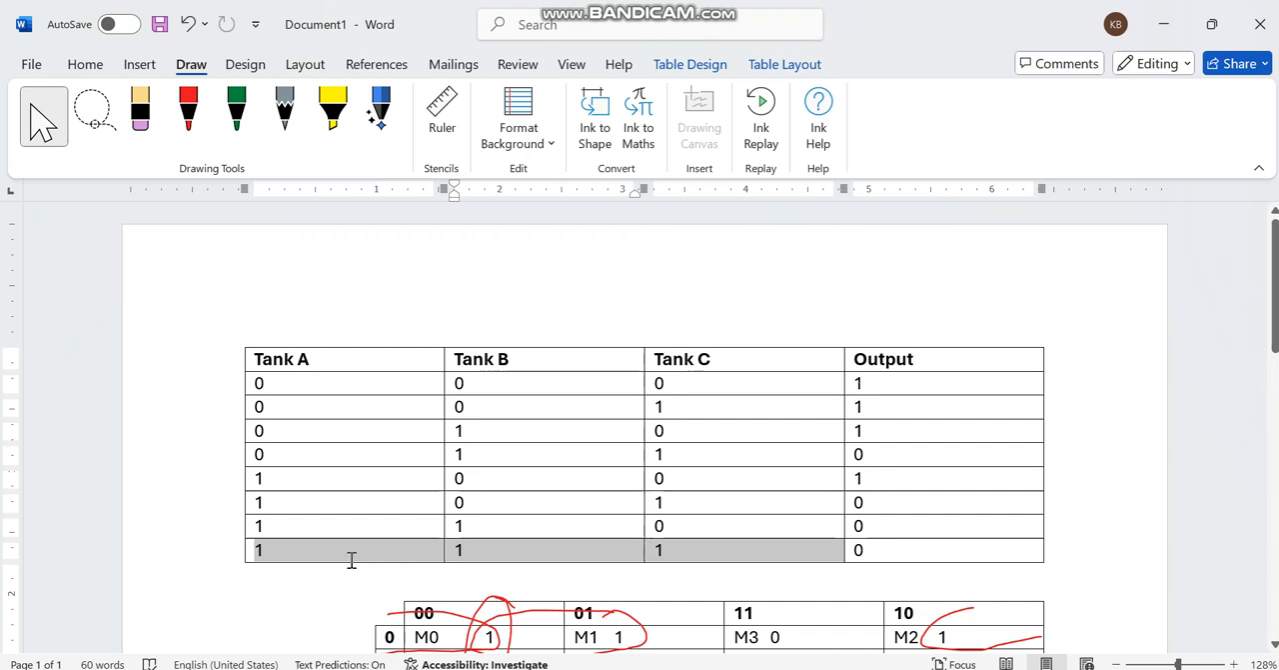
drag(351, 561, 352, 561)
click(635, 555)
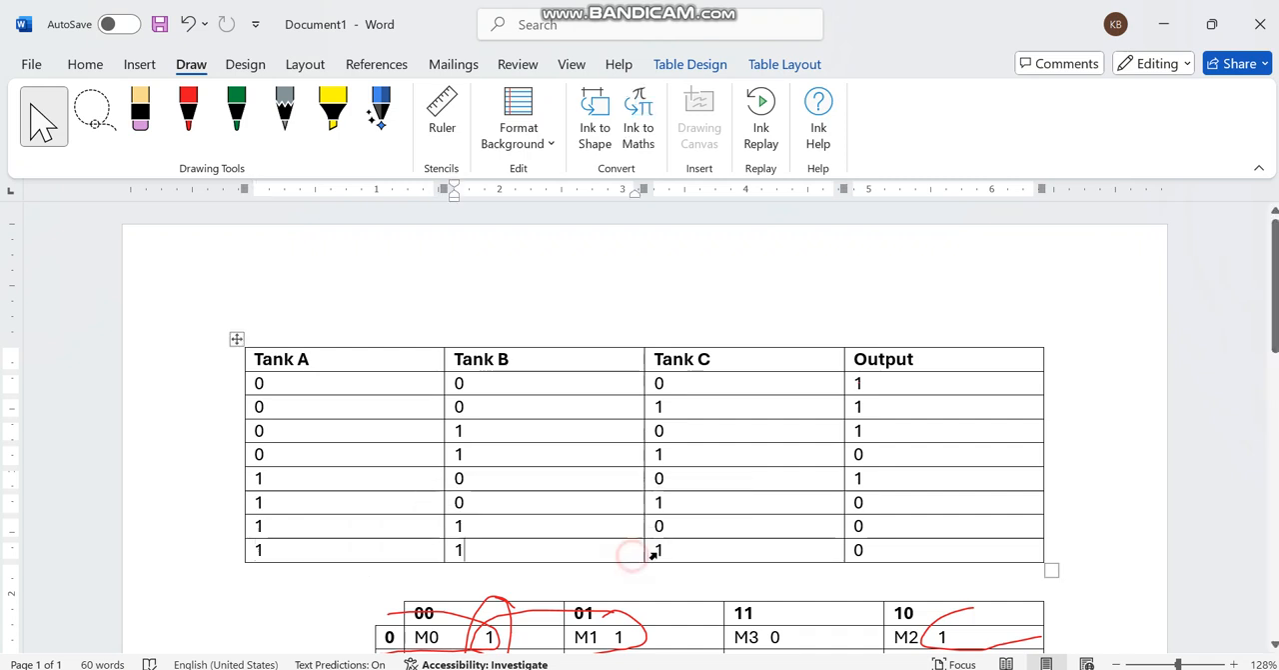
drag(721, 528, 345, 533)
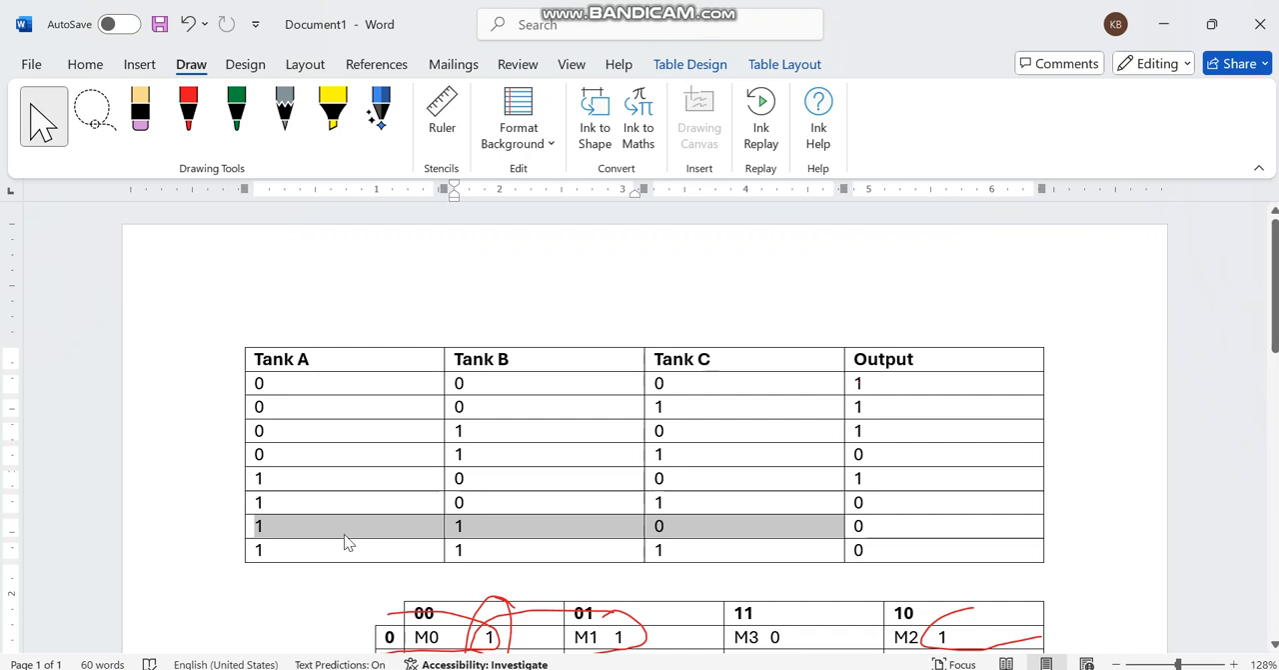
click(772, 525)
drag(755, 516, 523, 518)
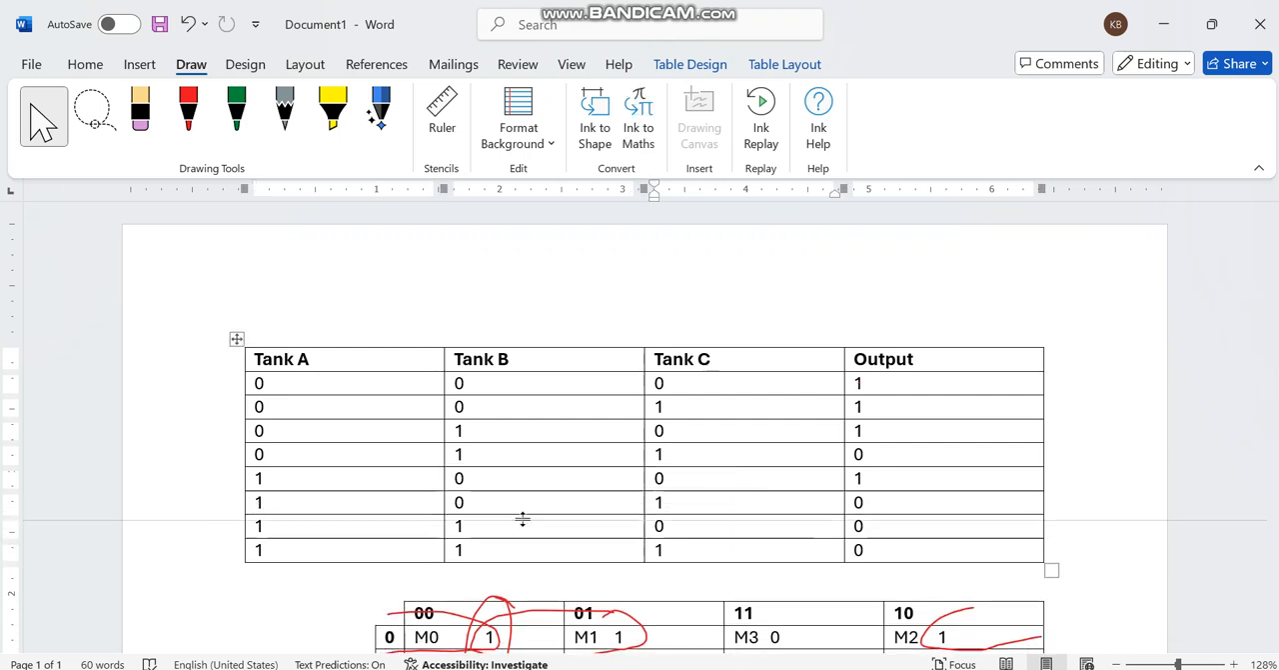
drag(664, 502, 330, 502)
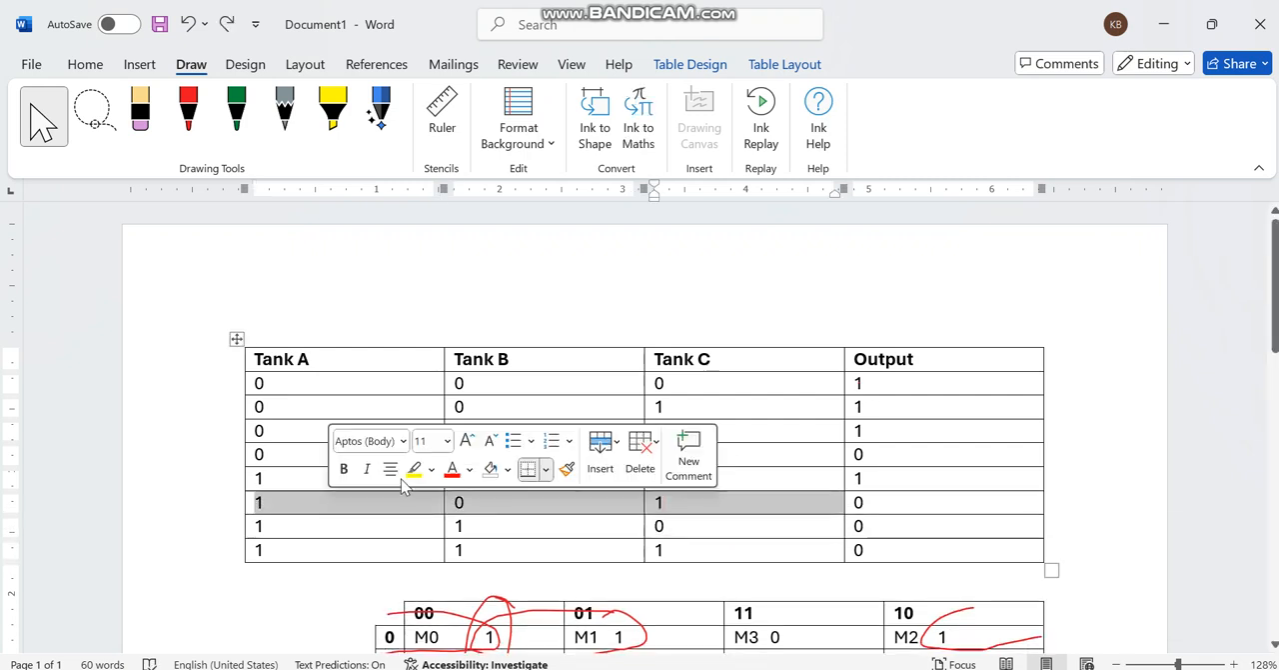
click(716, 480)
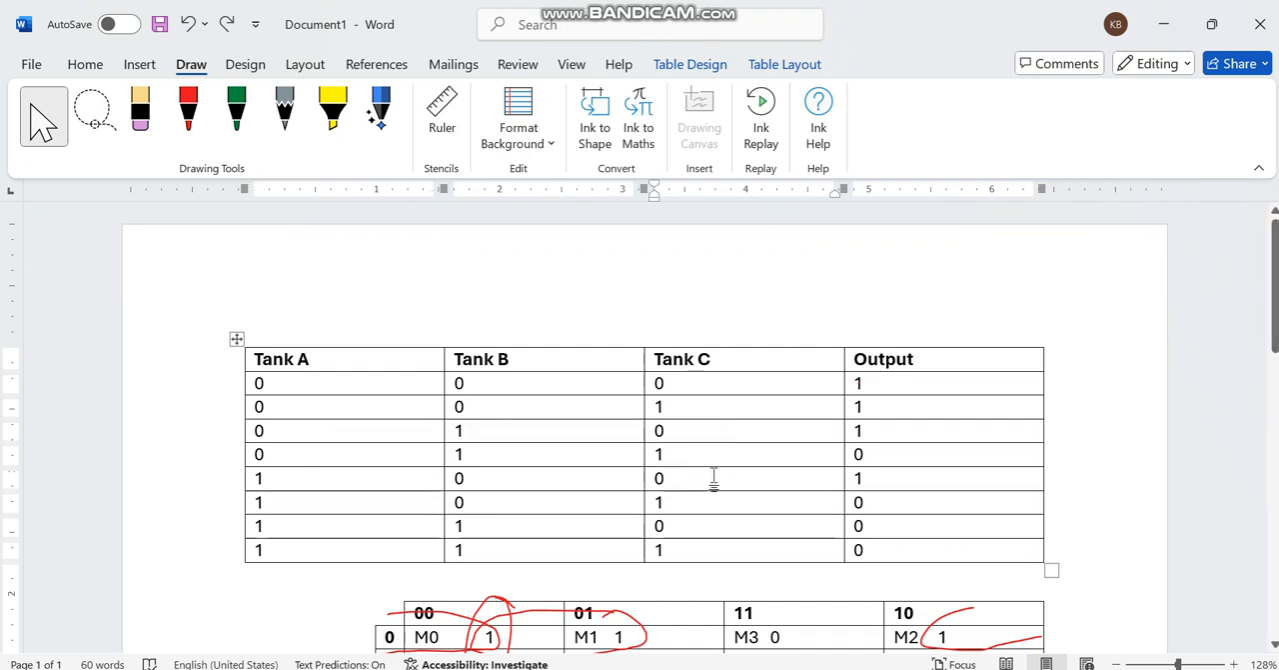
click(885, 477)
click(681, 453)
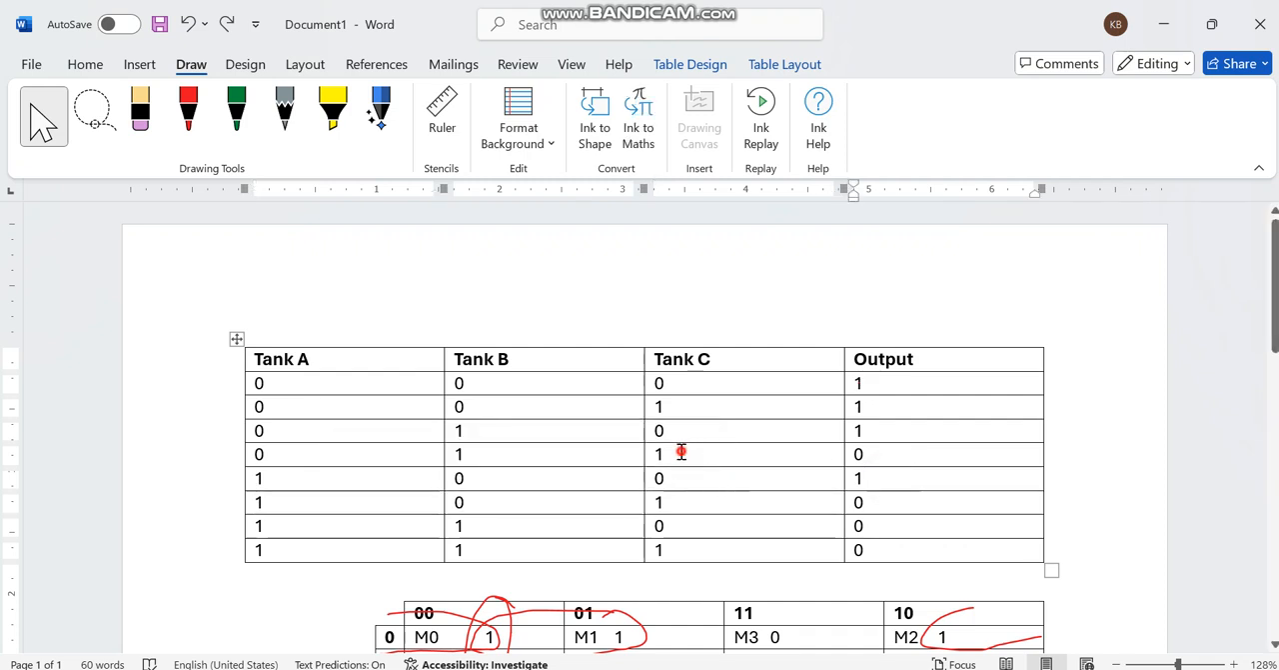
drag(680, 453, 520, 449)
click(922, 455)
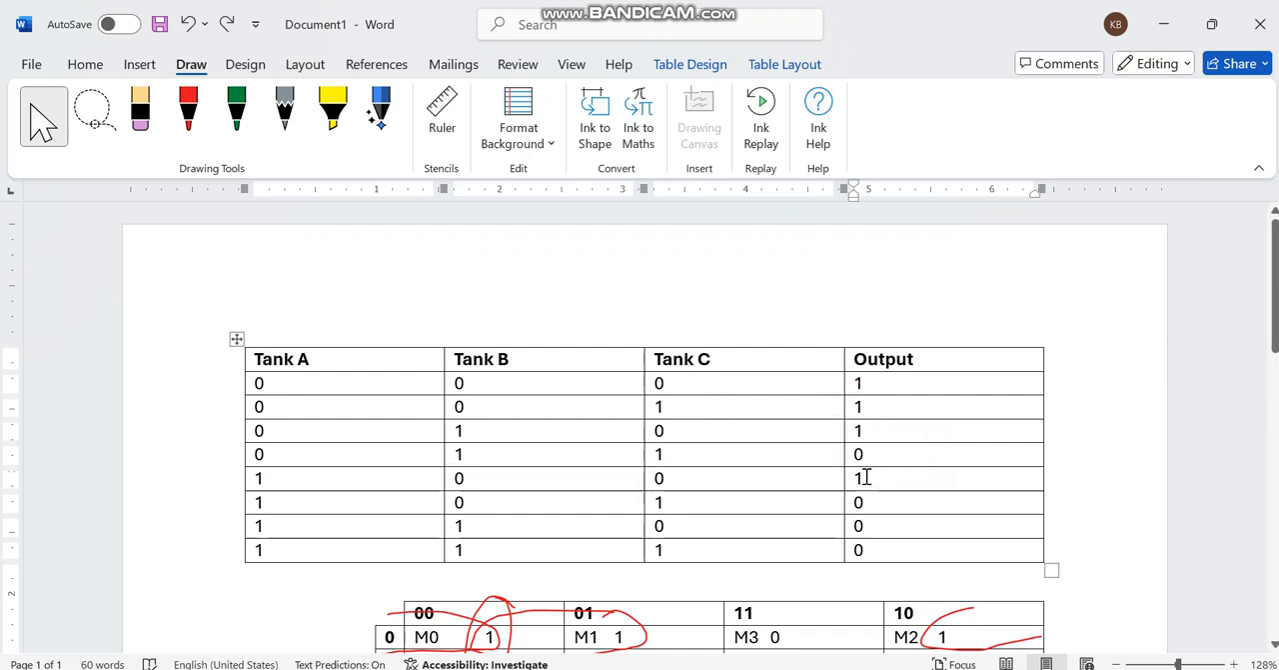
scroll(866, 477, down, 3)
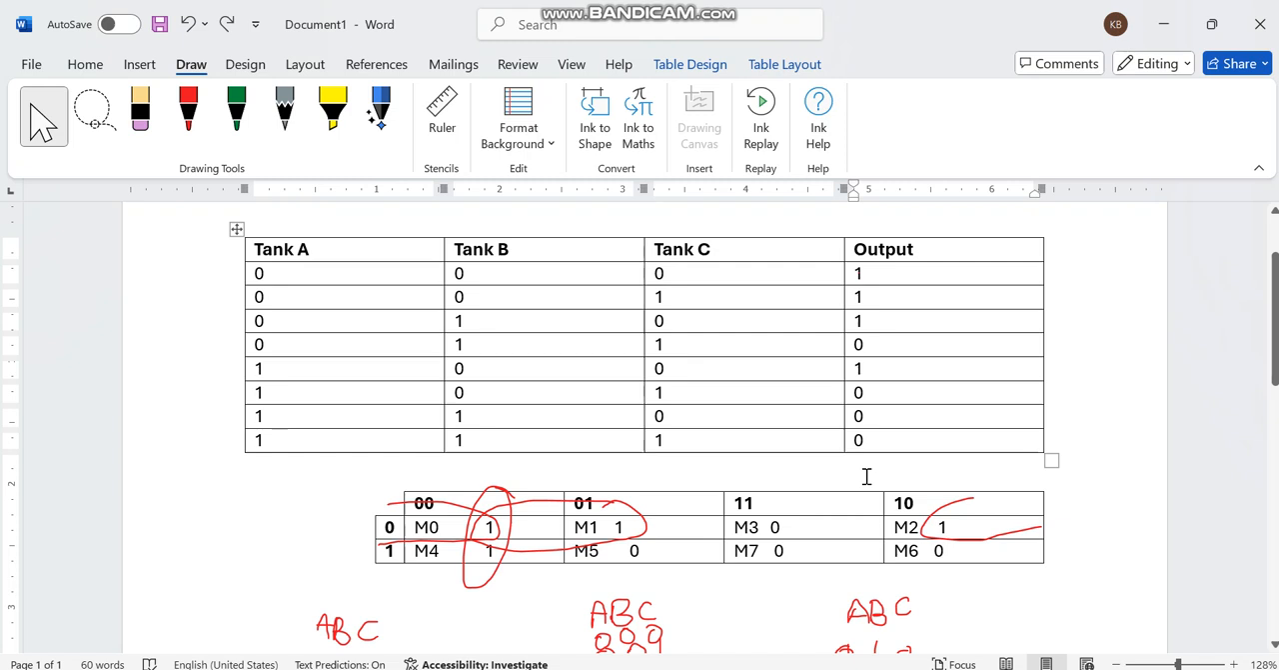
scroll(866, 476, up, 1)
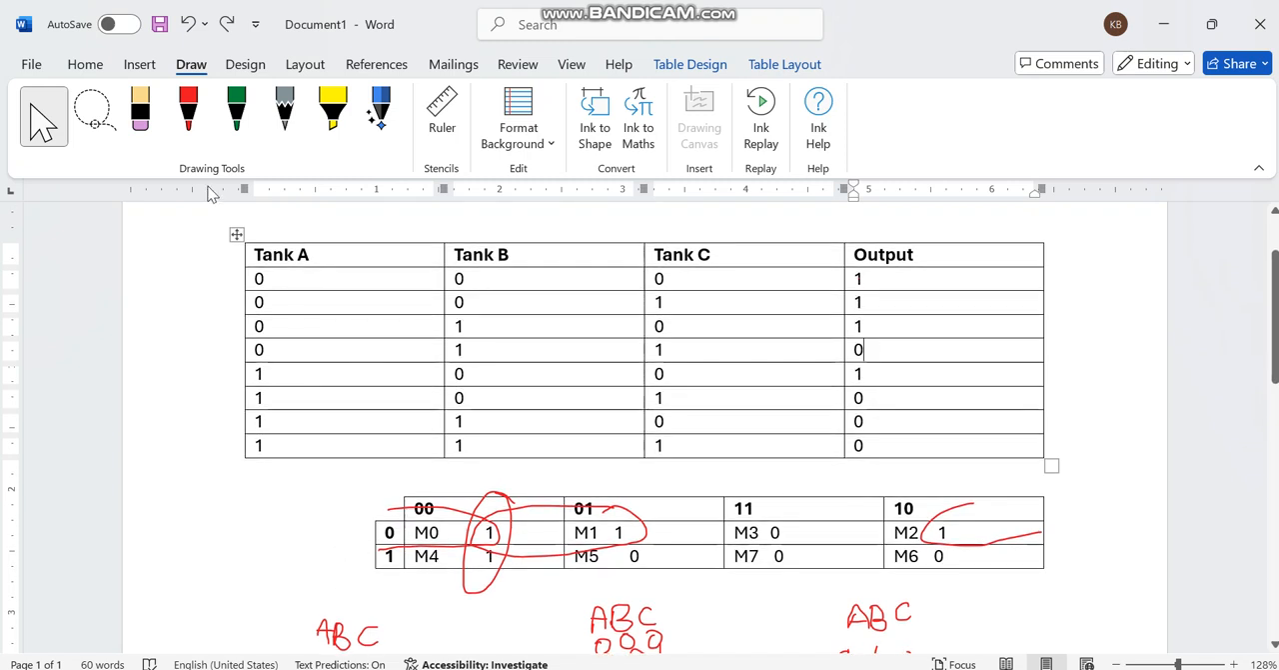
Step: Draw a red diagonal at the Karnaugh map's upper-left corner and label its rows A and columns BC
click(188, 110)
mouse_move(405, 512)
mouse_down()
mouse_move(320, 472)
mouse_move(319, 502)
mouse_up()
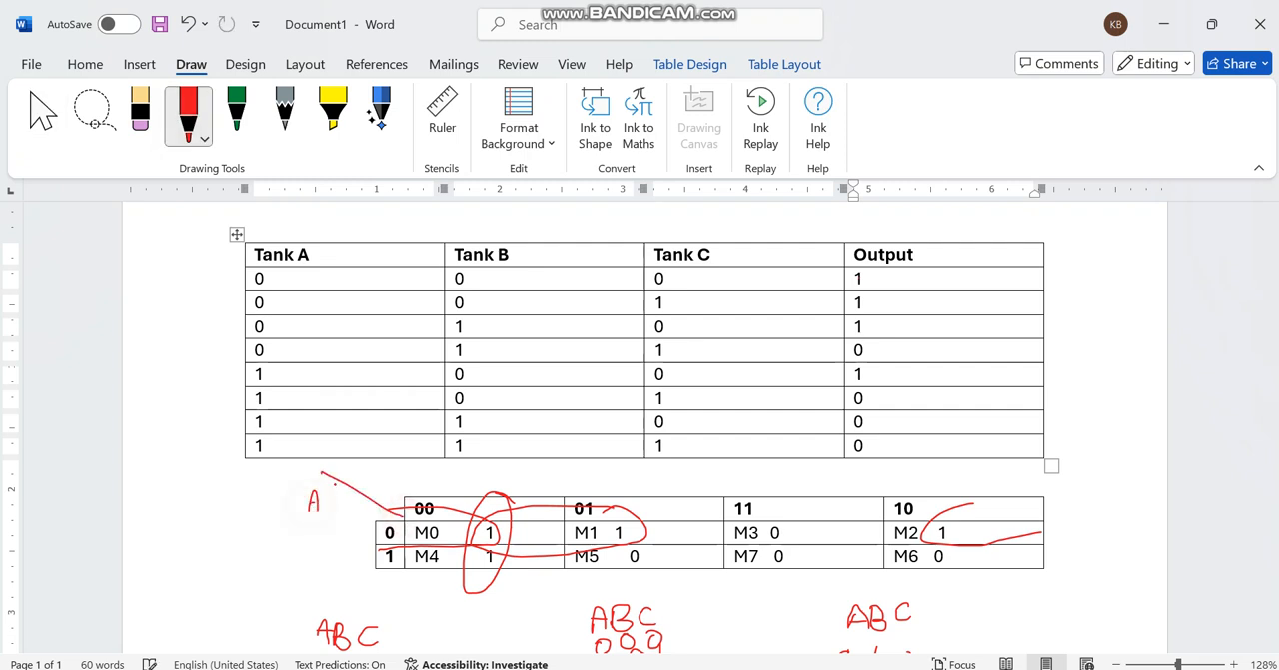
mouse_move(348, 460)
mouse_down()
mouse_move(350, 486)
mouse_move(377, 482)
mouse_up()
Step: Tick the four outputs of 1 in the truth table's Output column in red ink
mouse_move(882, 279)
mouse_down()
mouse_move(901, 270)
mouse_move(904, 318)
mouse_up()
drag(886, 376, 913, 366)
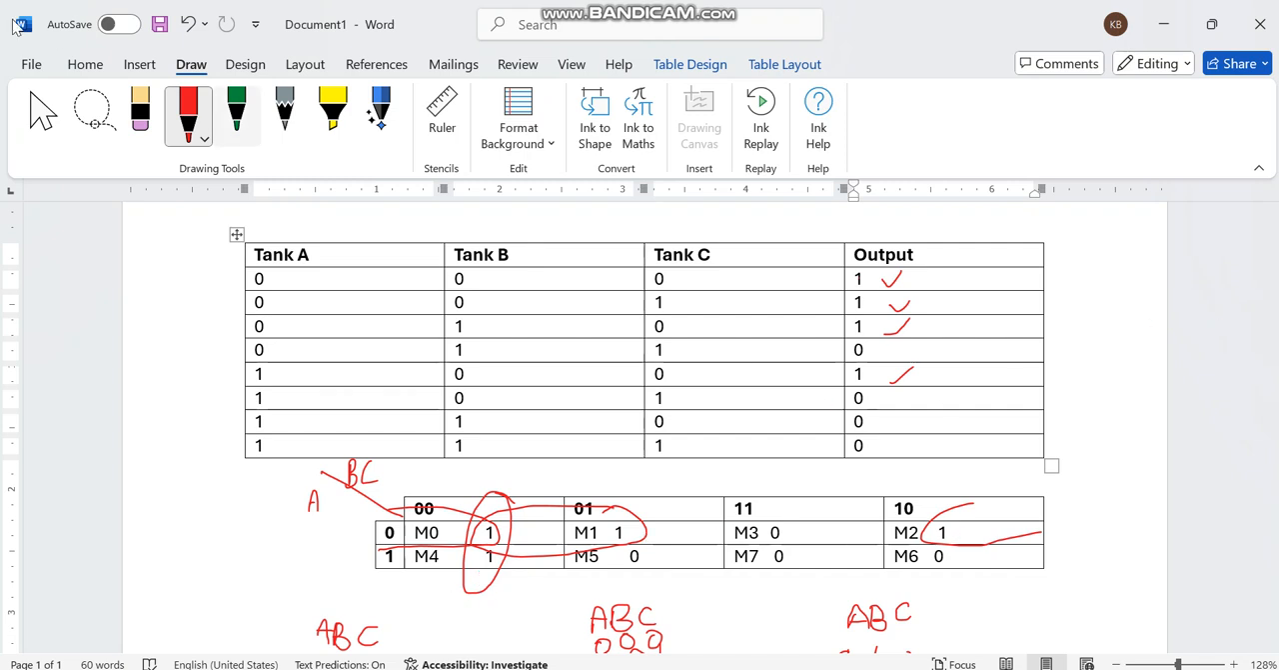
click(42, 112)
Step: Write red plus signs between the simplified terms B̄C̄, ĀB̄ and ĀC̄ below the Karnaugh map
scroll(469, 330, down, 5)
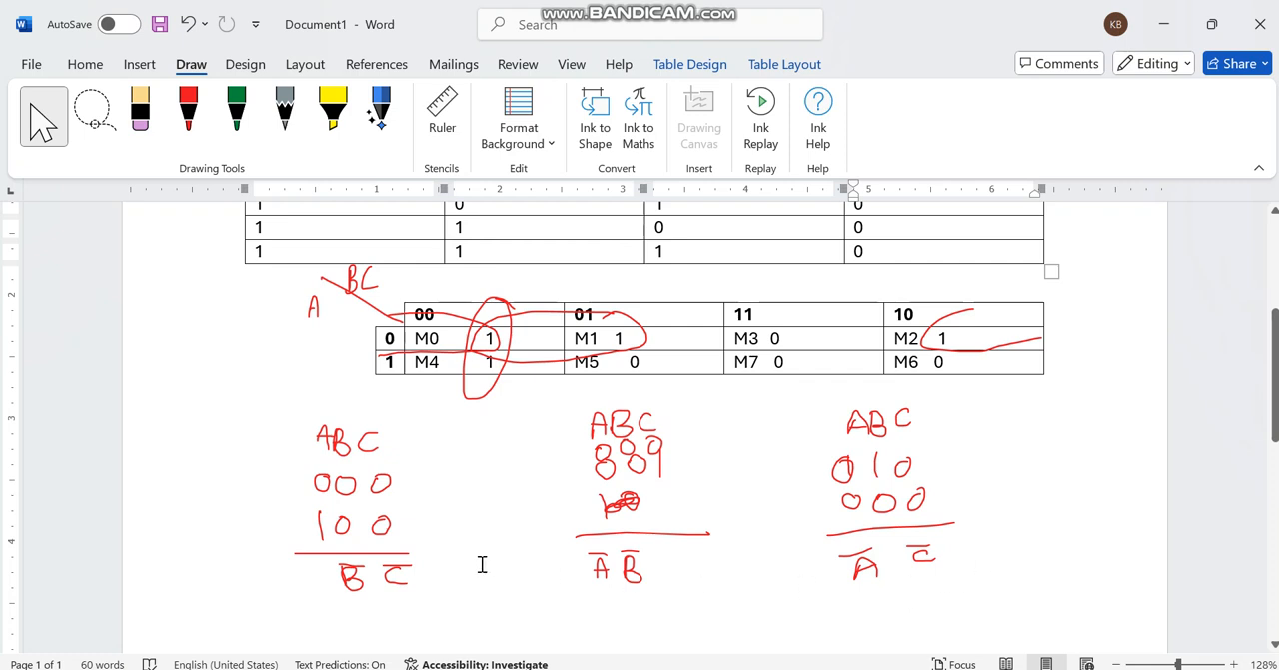
click(188, 112)
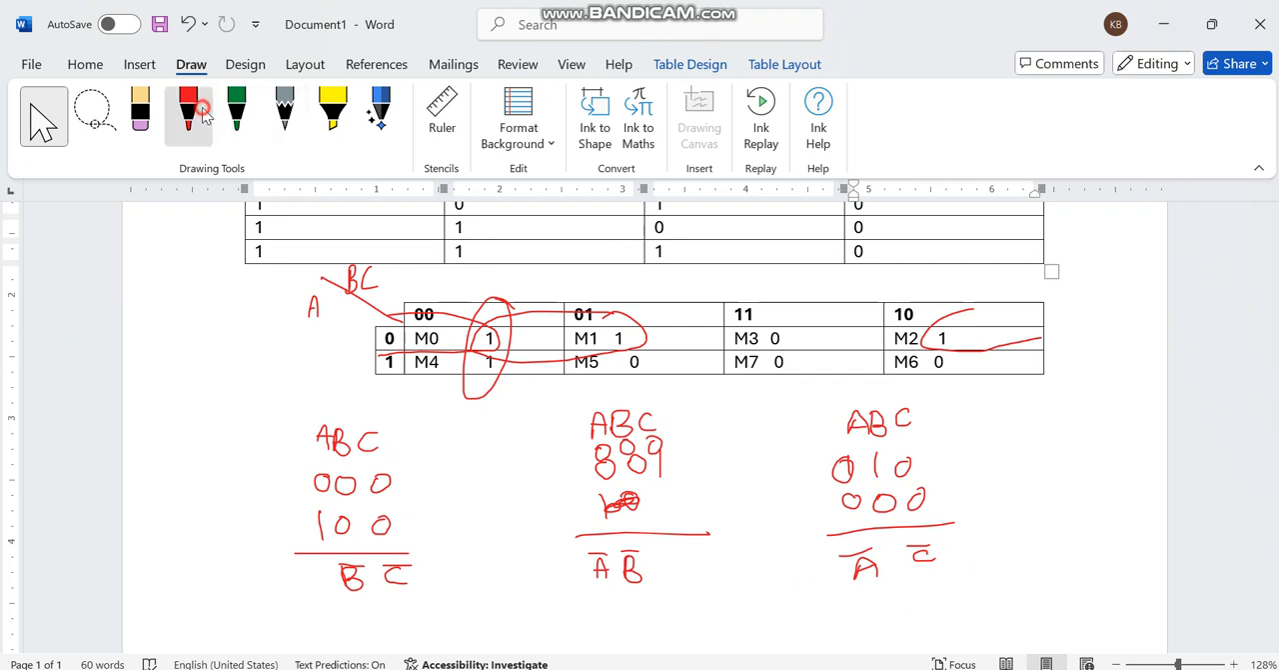
mouse_move(488, 556)
mouse_down()
mouse_move(493, 593)
mouse_move(520, 572)
mouse_up()
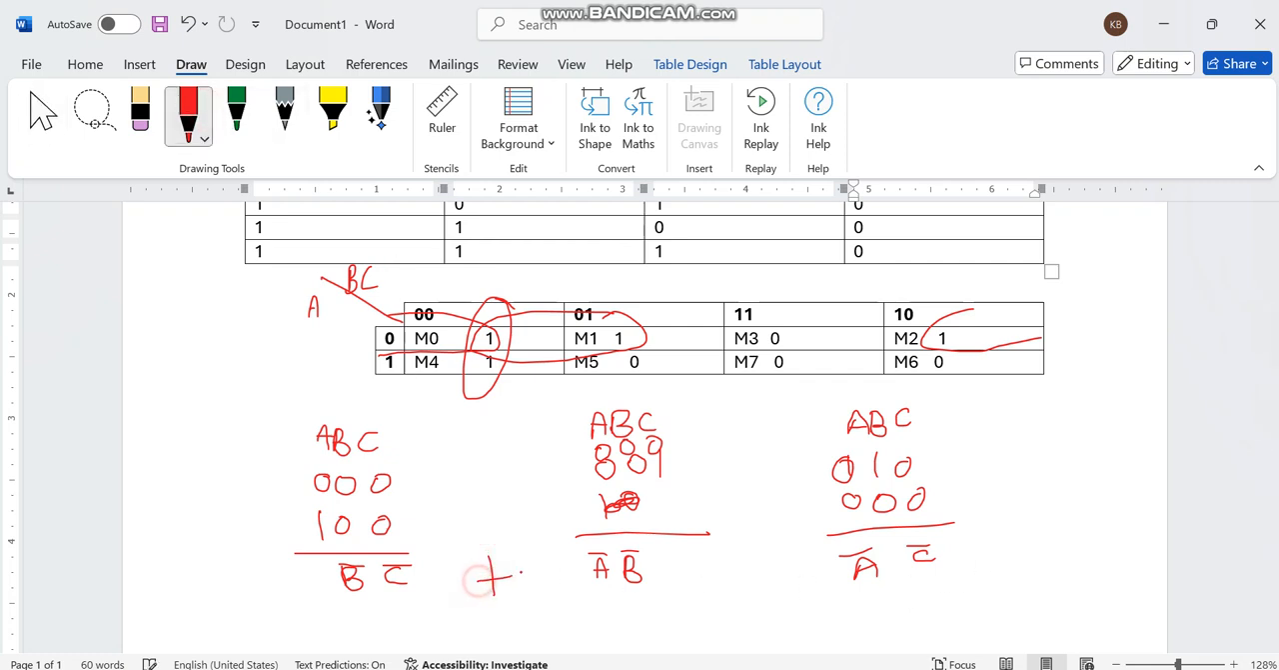
mouse_move(773, 554)
mouse_down()
mouse_move(776, 590)
mouse_move(801, 562)
mouse_up()
Step: Switch to the untitled Logisim circuit
click(787, 668)
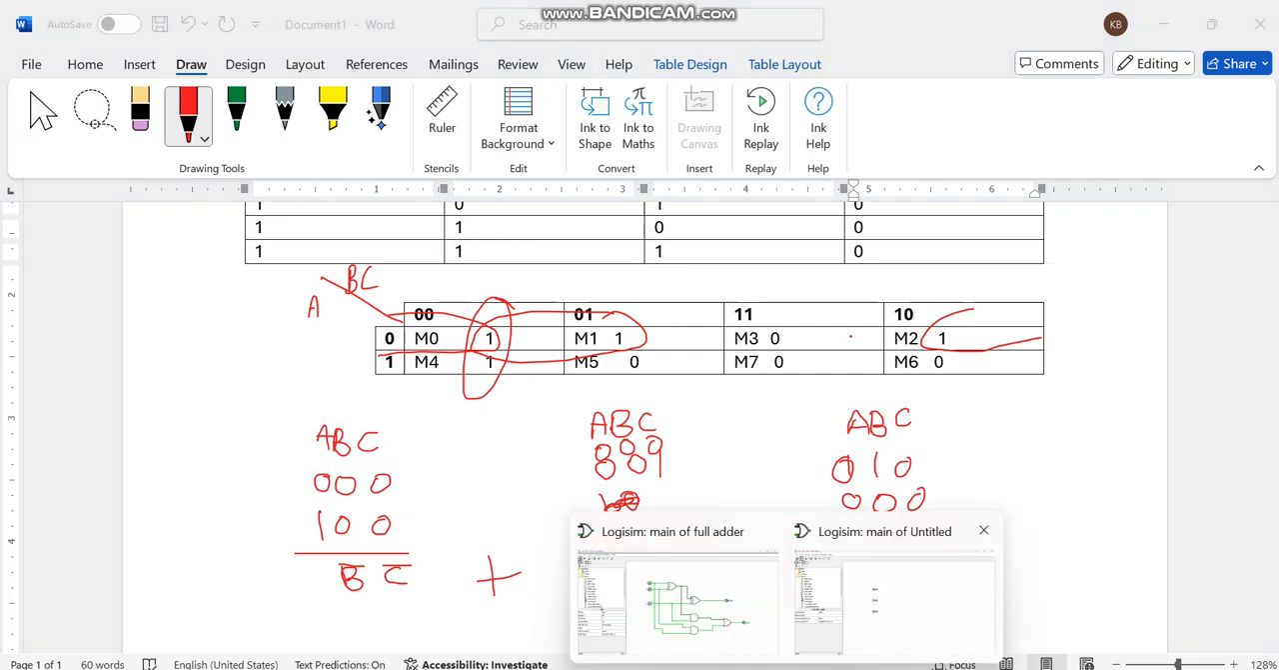
click(377, 594)
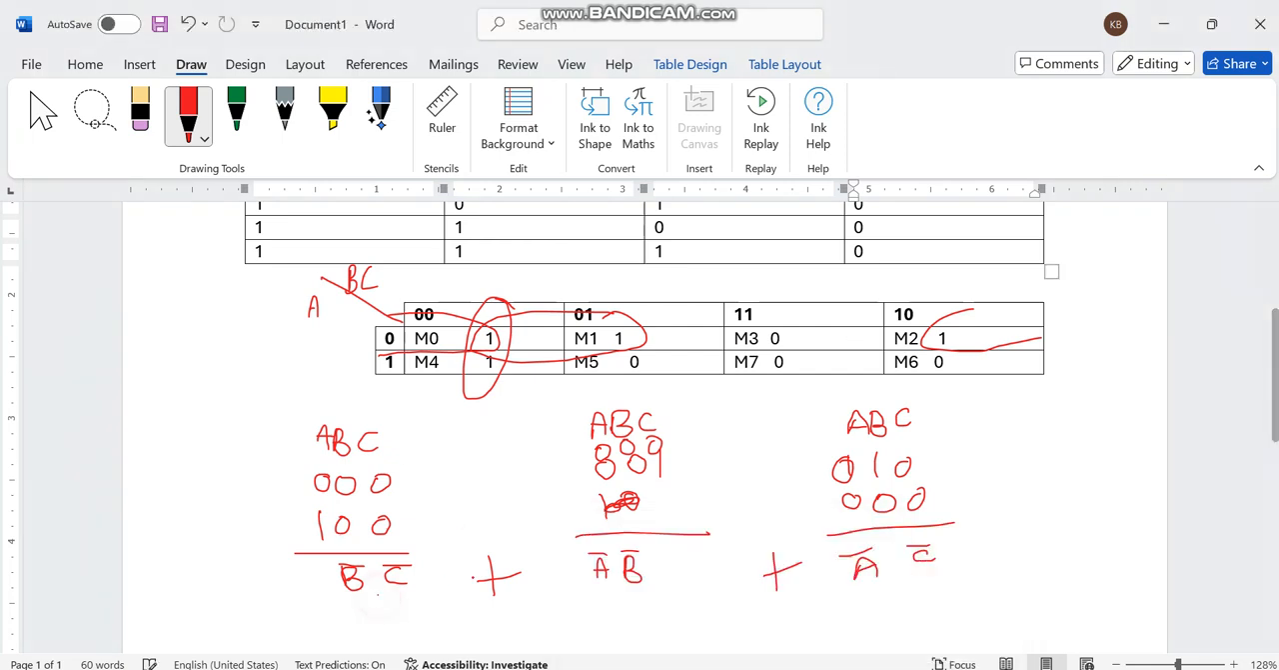
click(787, 668)
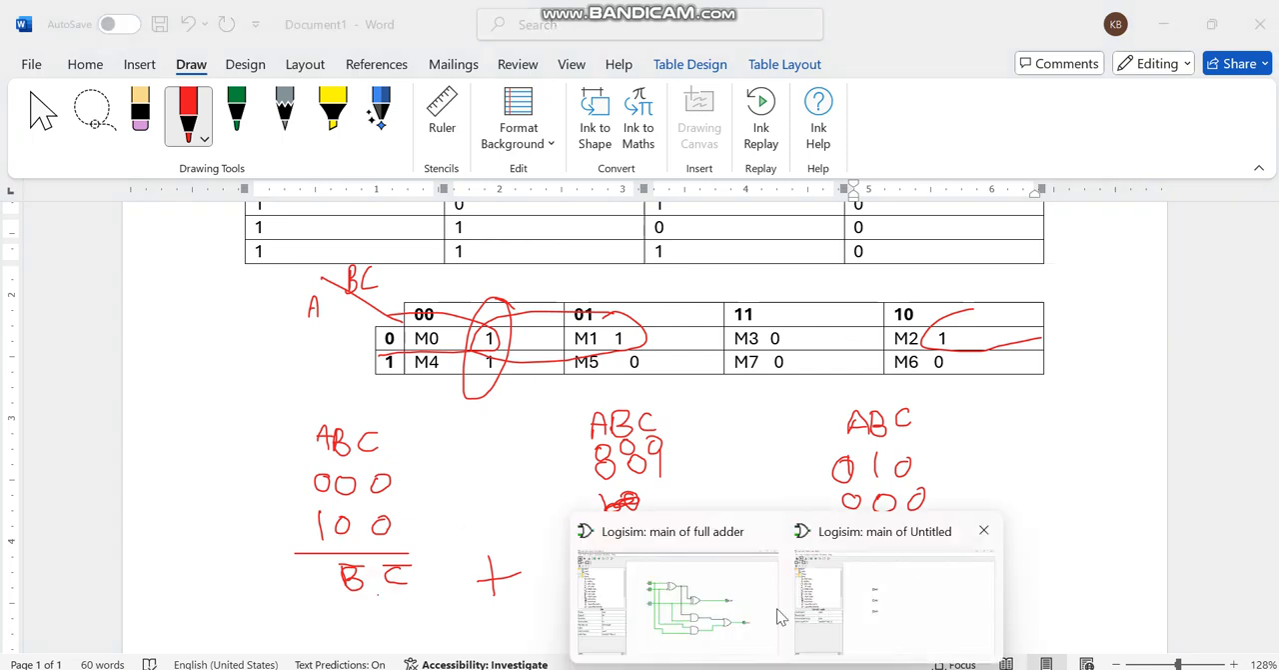
click(843, 615)
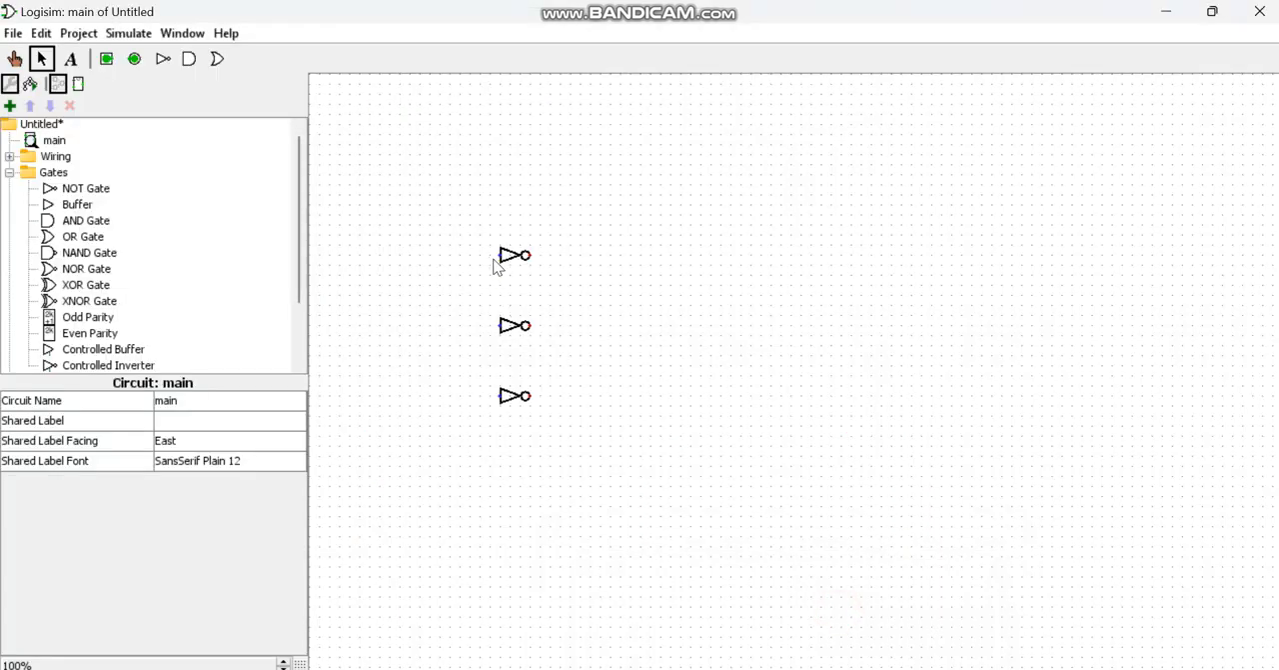
Step: Place a NOT gate on the canvas and move it onto the uppermost existing NOT gate
click(86, 187)
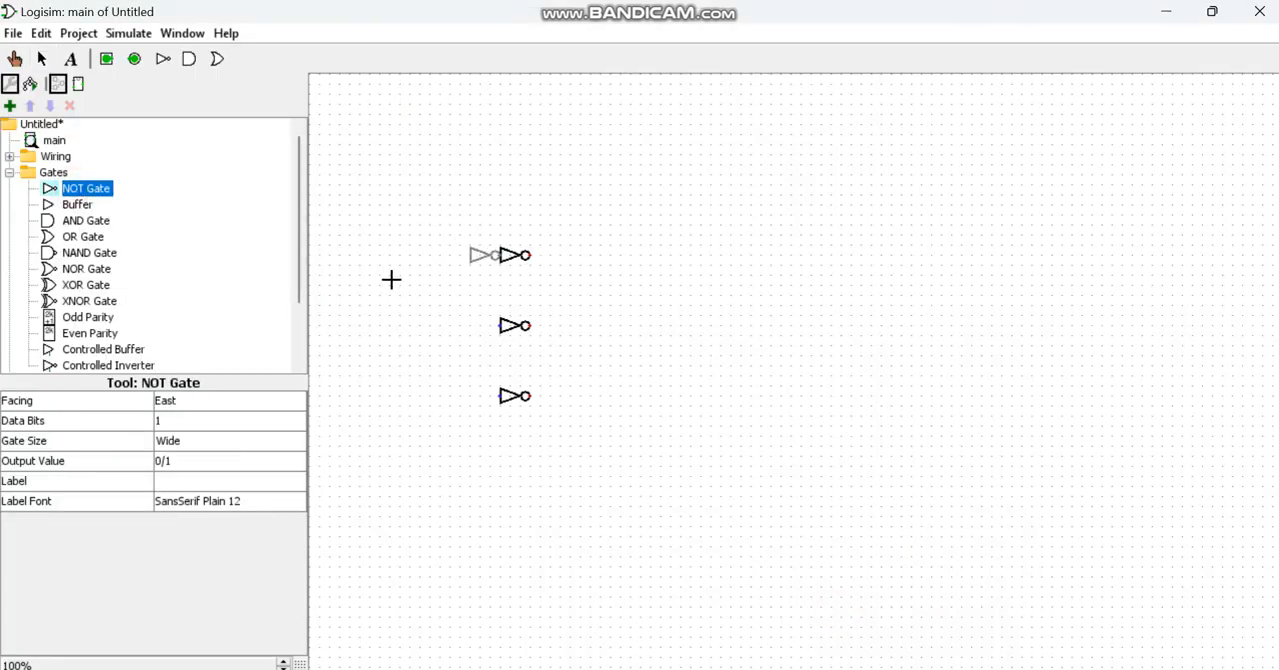
click(385, 245)
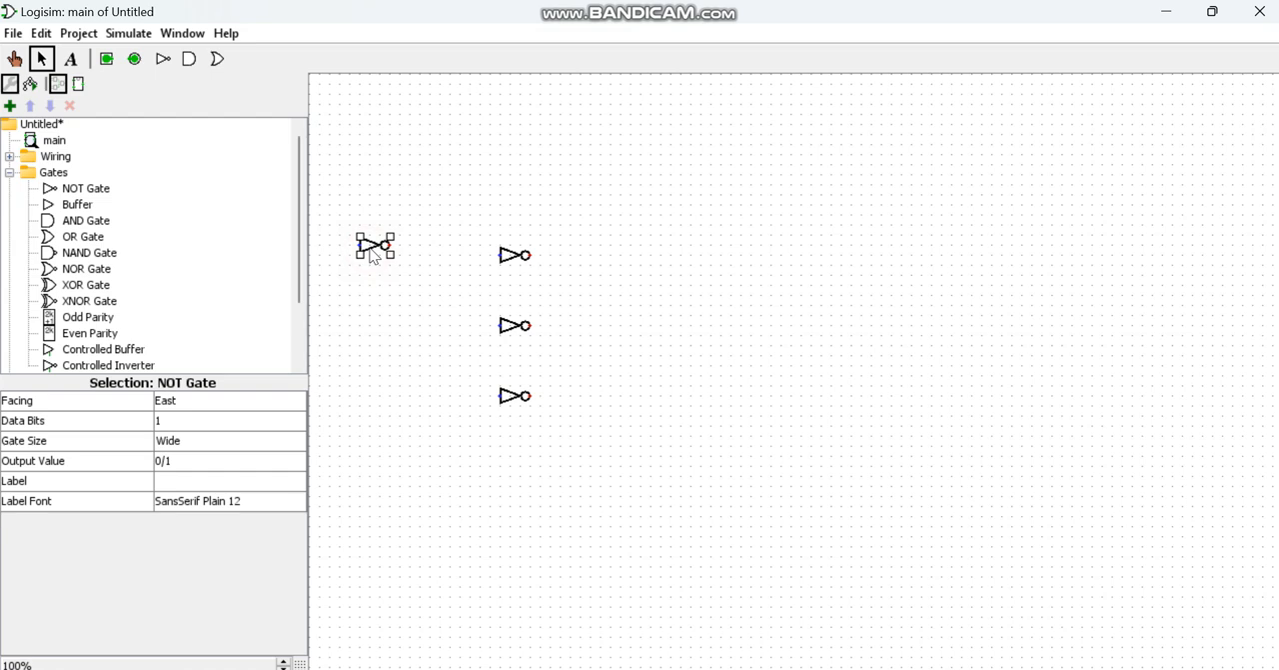
drag(372, 256, 512, 266)
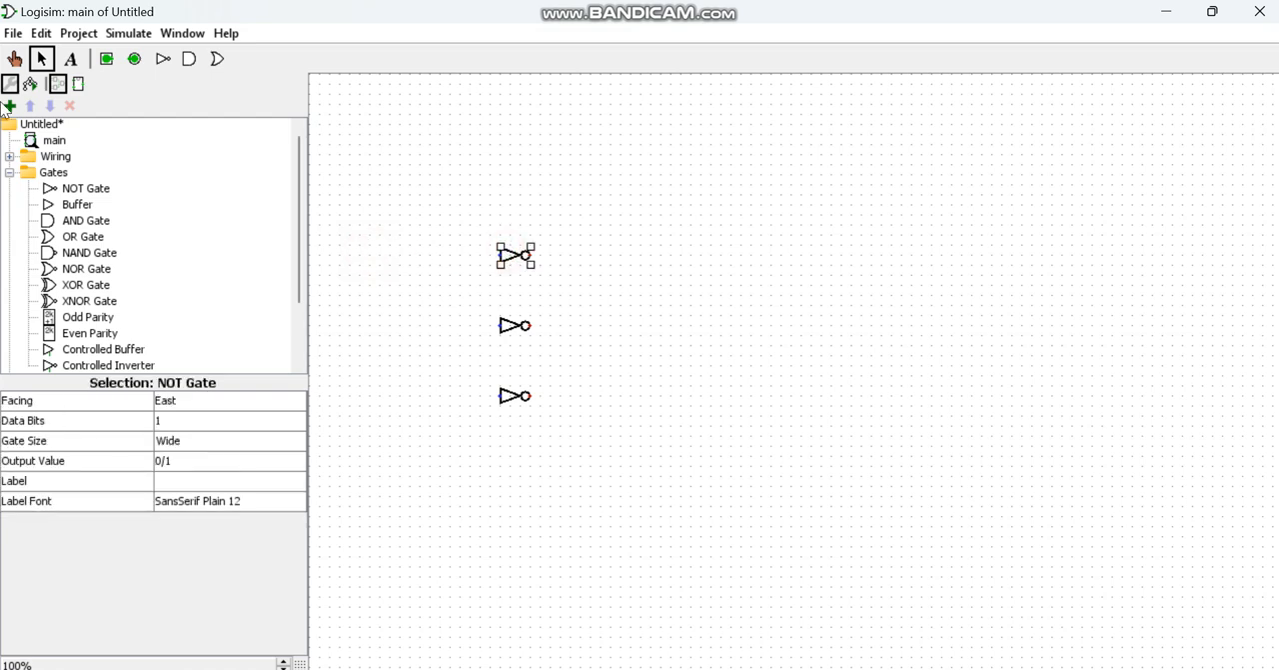
Step: Place three input pins in a column to the left of the NOT gates
click(106, 58)
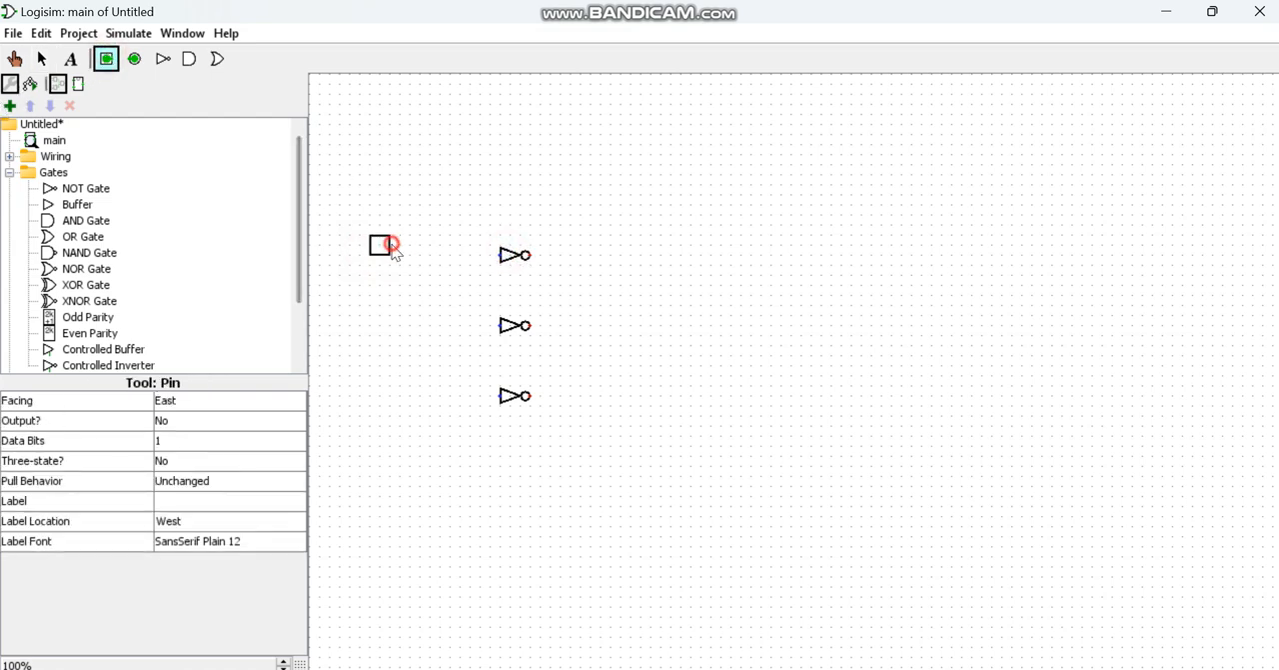
click(392, 250)
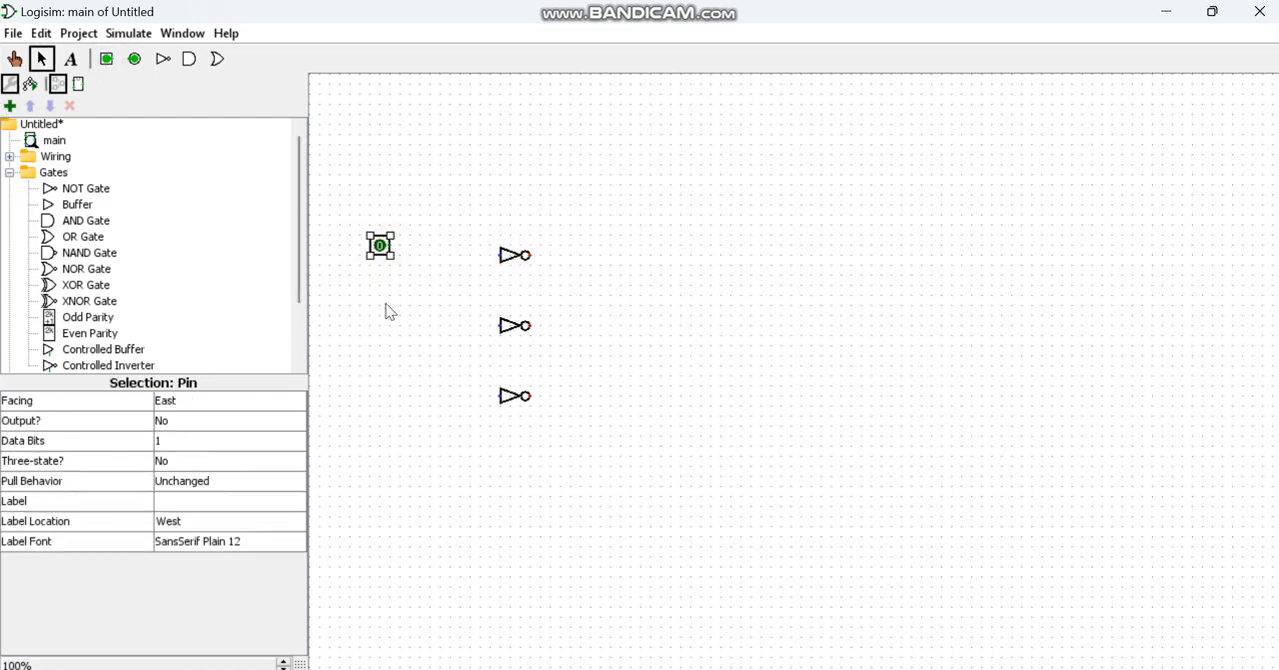
click(106, 58)
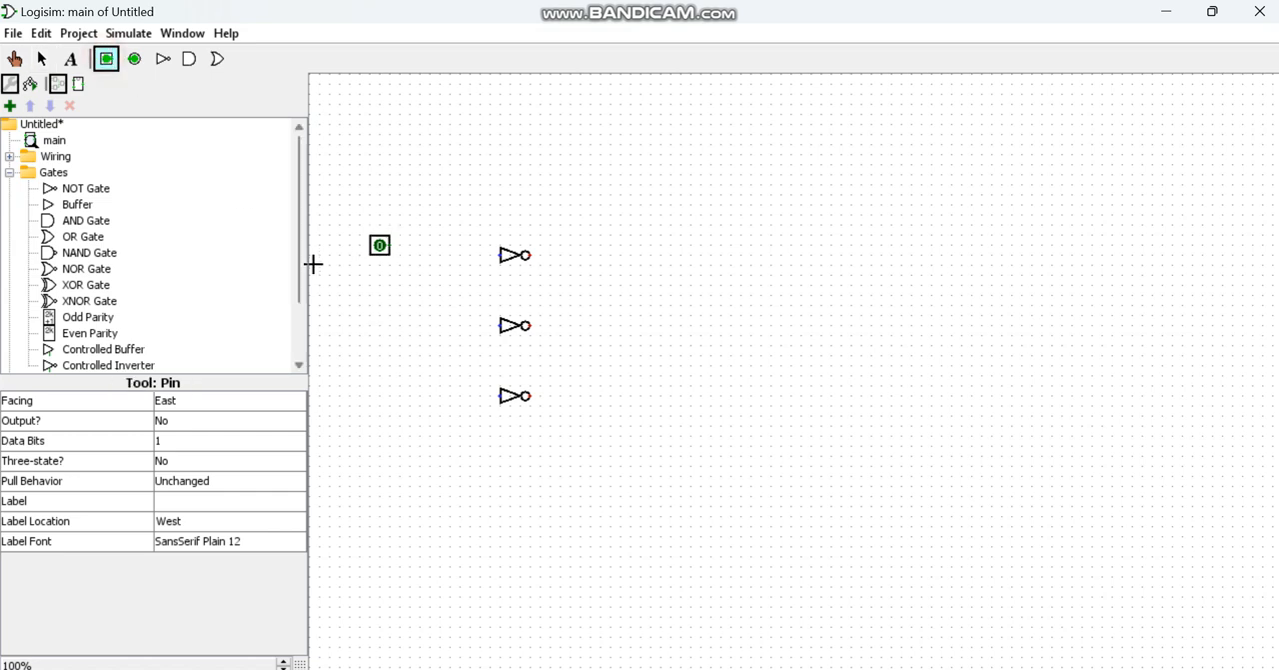
click(393, 336)
click(106, 58)
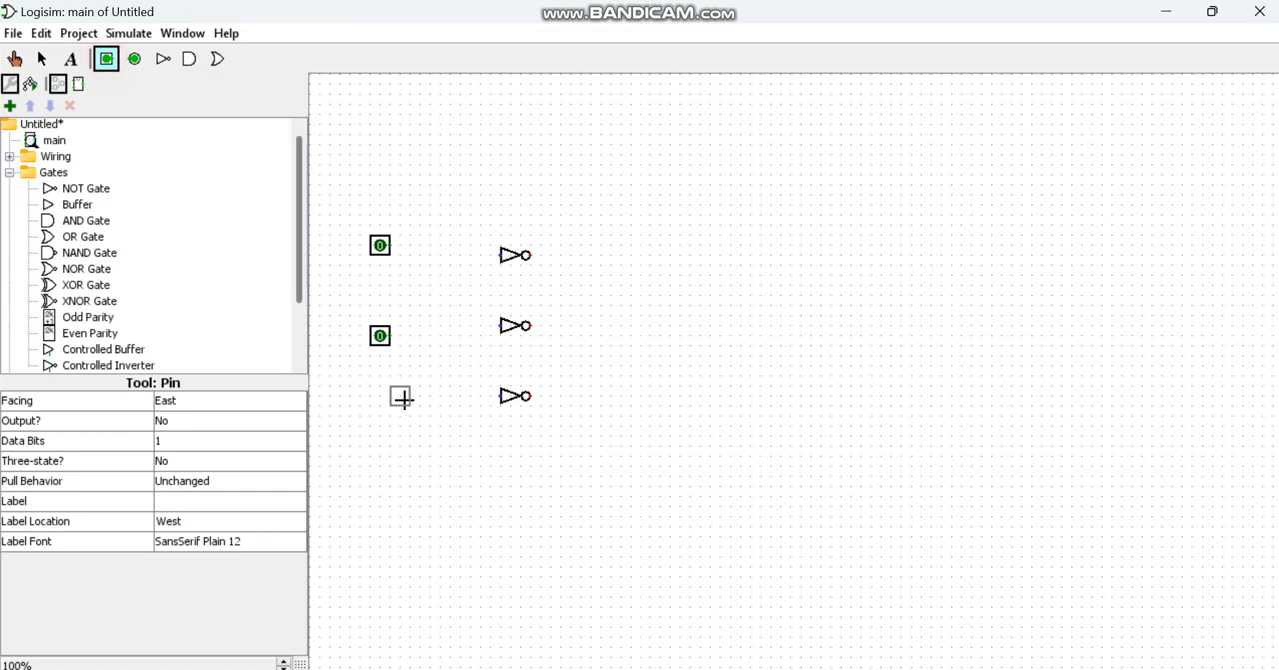
click(391, 407)
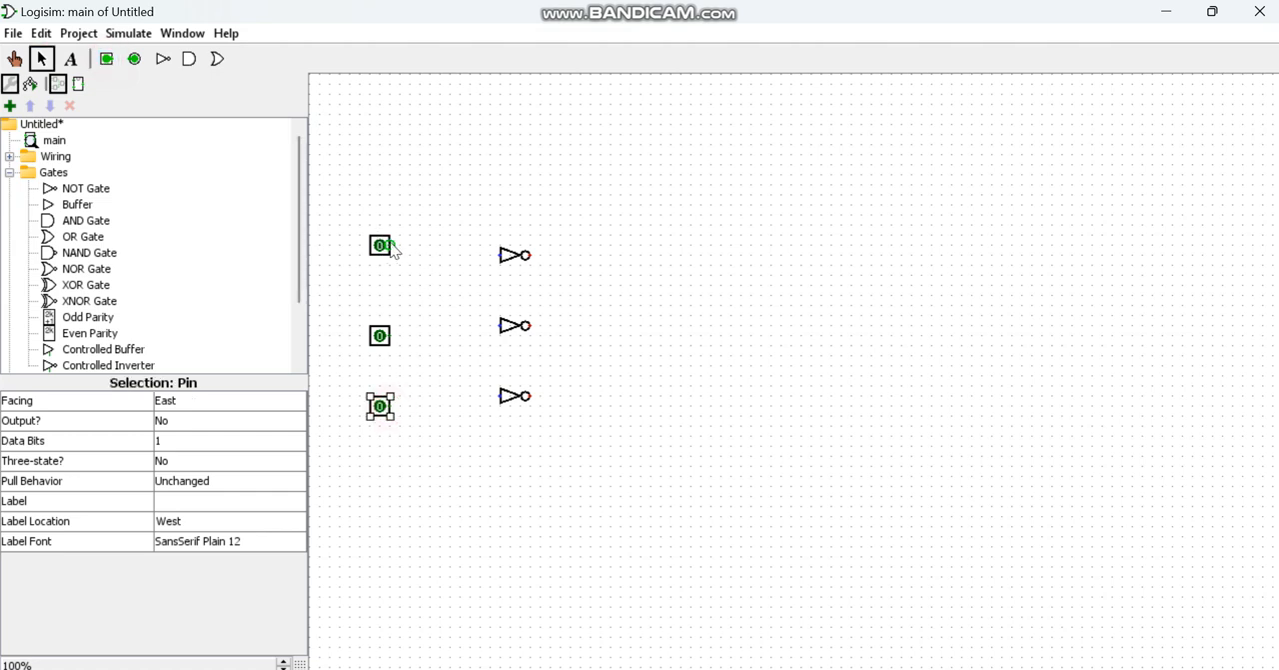
Step: Wire each of the three input pins to the input of its neighbouring NOT gate
drag(391, 246, 481, 255)
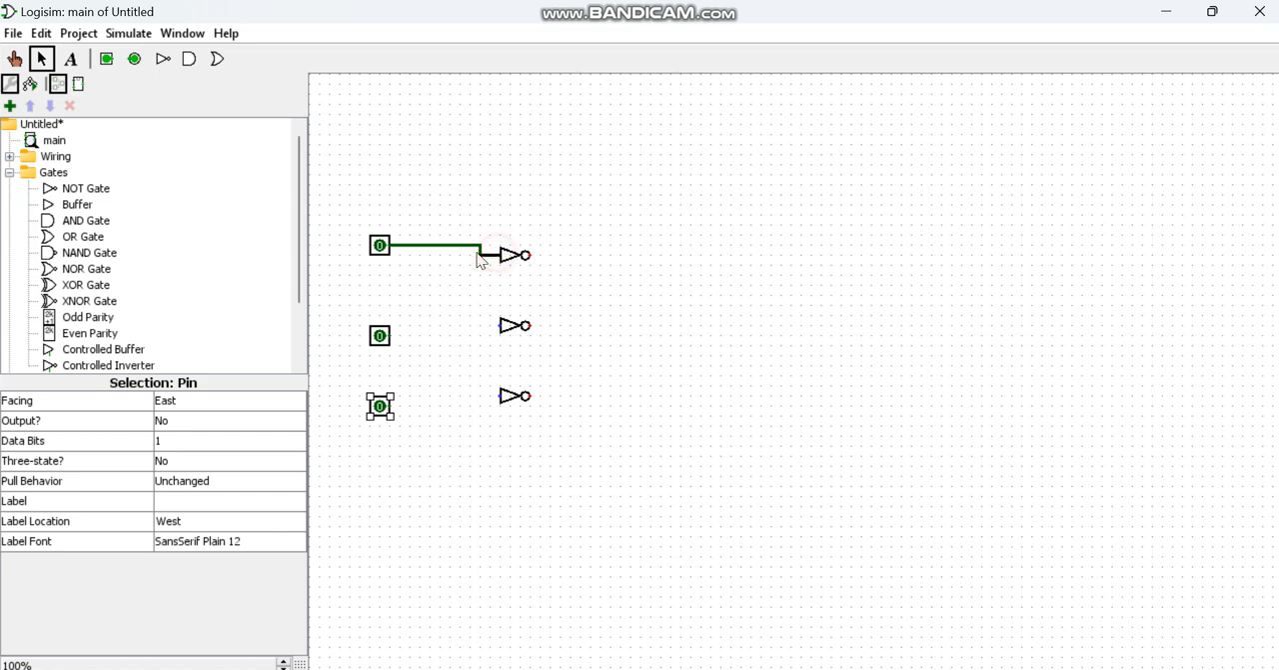
drag(500, 325, 392, 336)
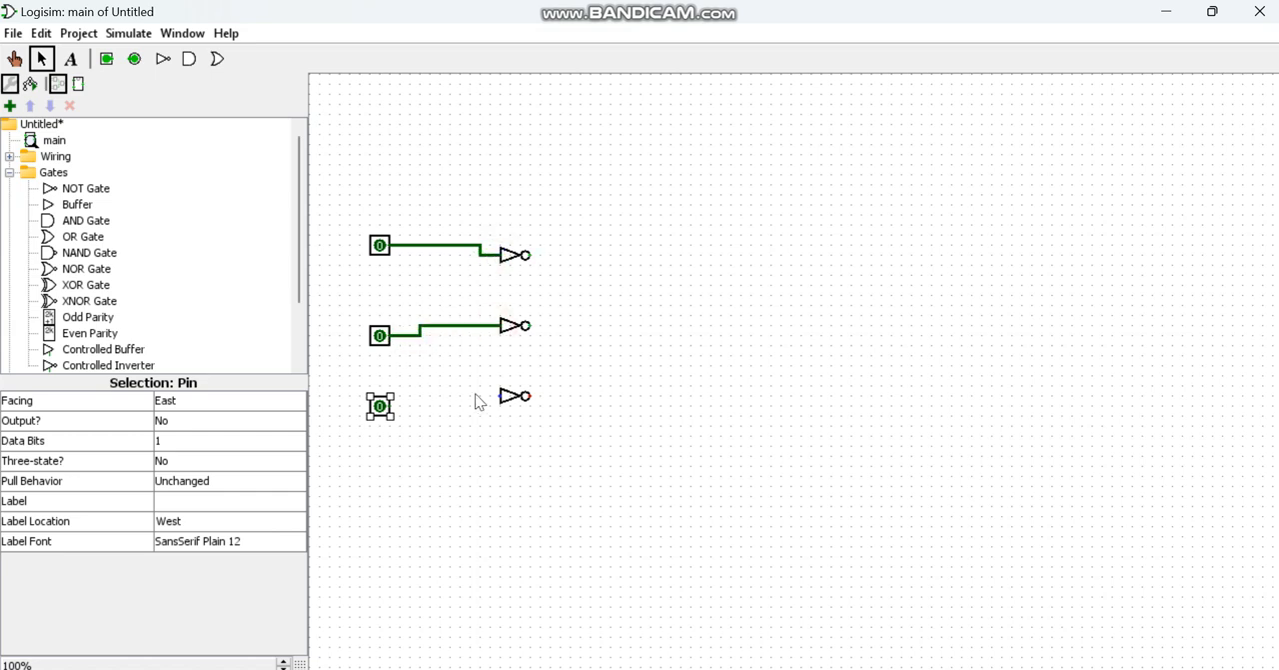
drag(500, 396, 388, 407)
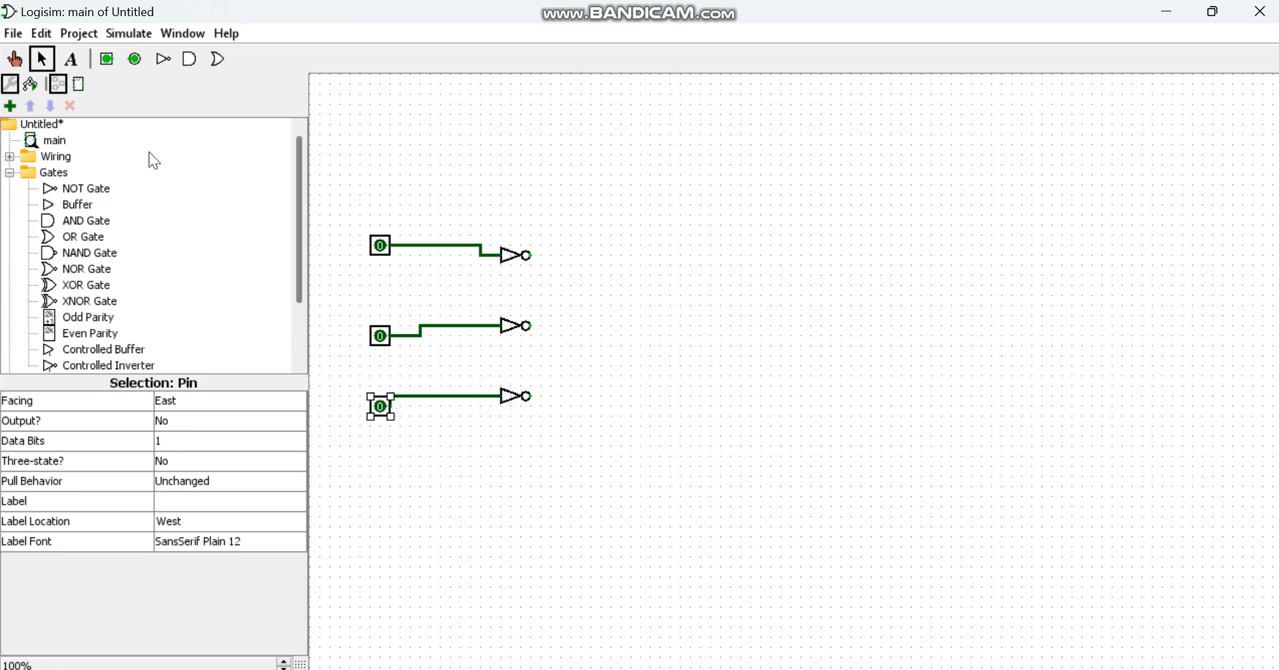
Step: Label the three input pins A, B and C in order from the uppermost to the lowest
click(378, 245)
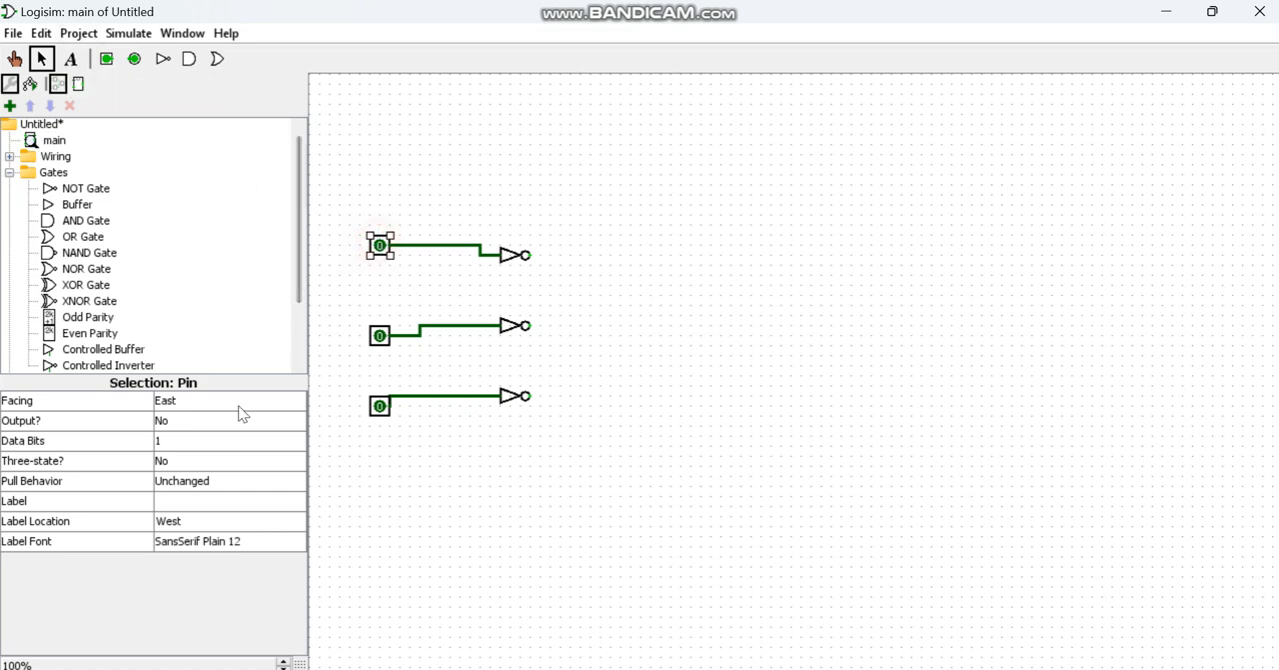
click(184, 500)
text(A)
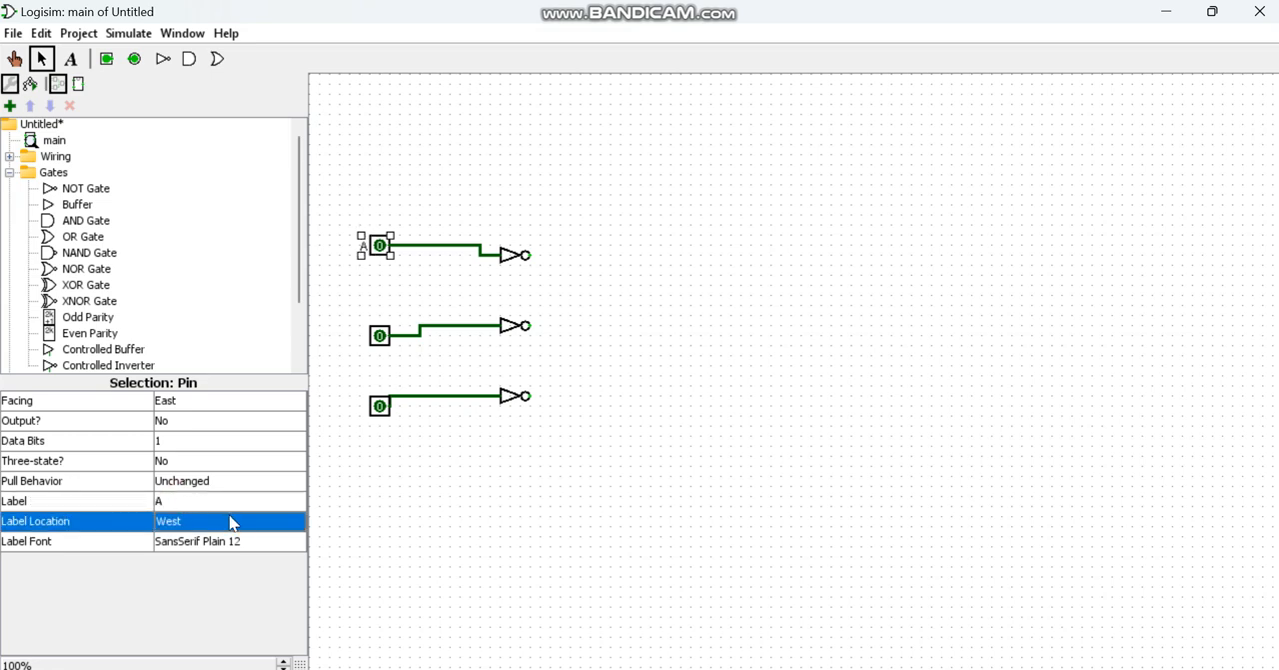
click(386, 342)
click(196, 503)
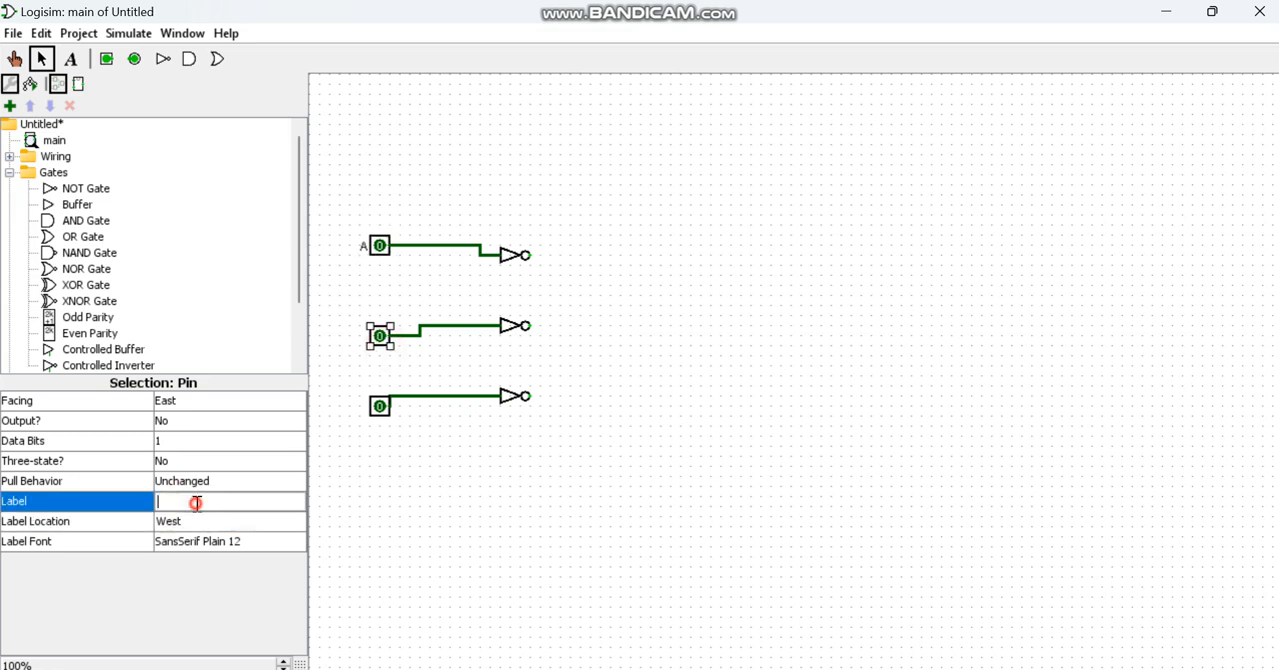
key(Return)
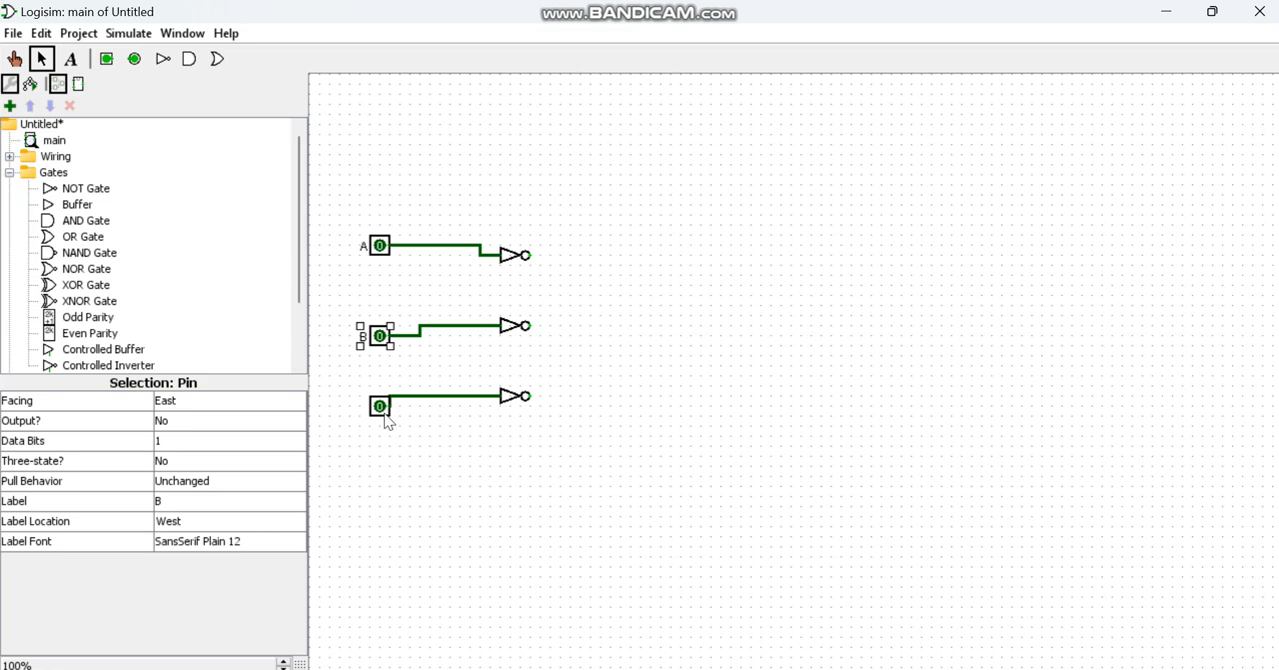
click(382, 408)
click(178, 505)
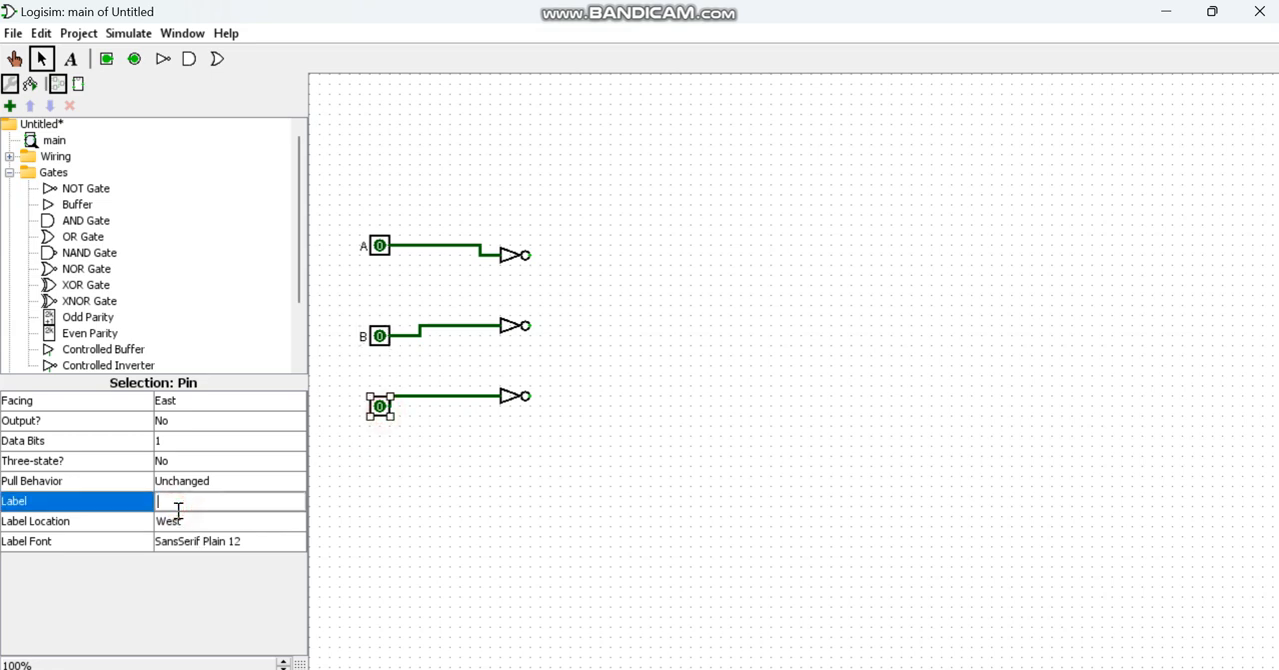
click(180, 518)
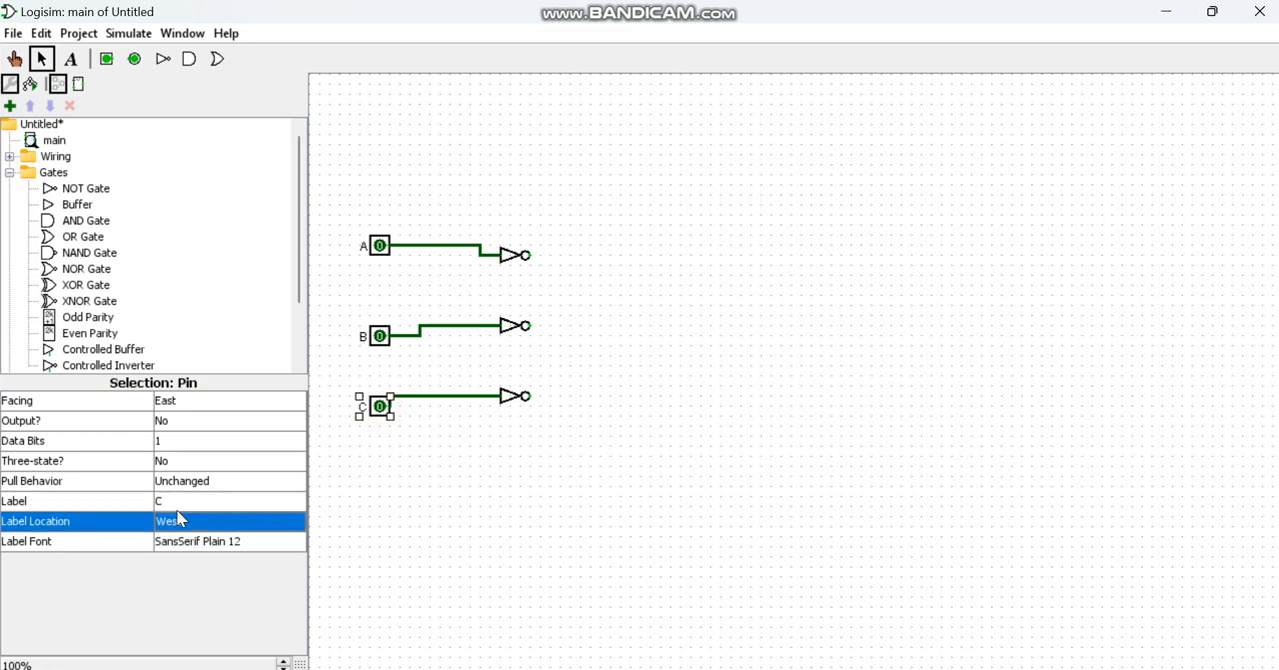
Step: Switch to the Word document to review the simplified Karnaugh map terms, and return to the Logisim circuit
click(797, 633)
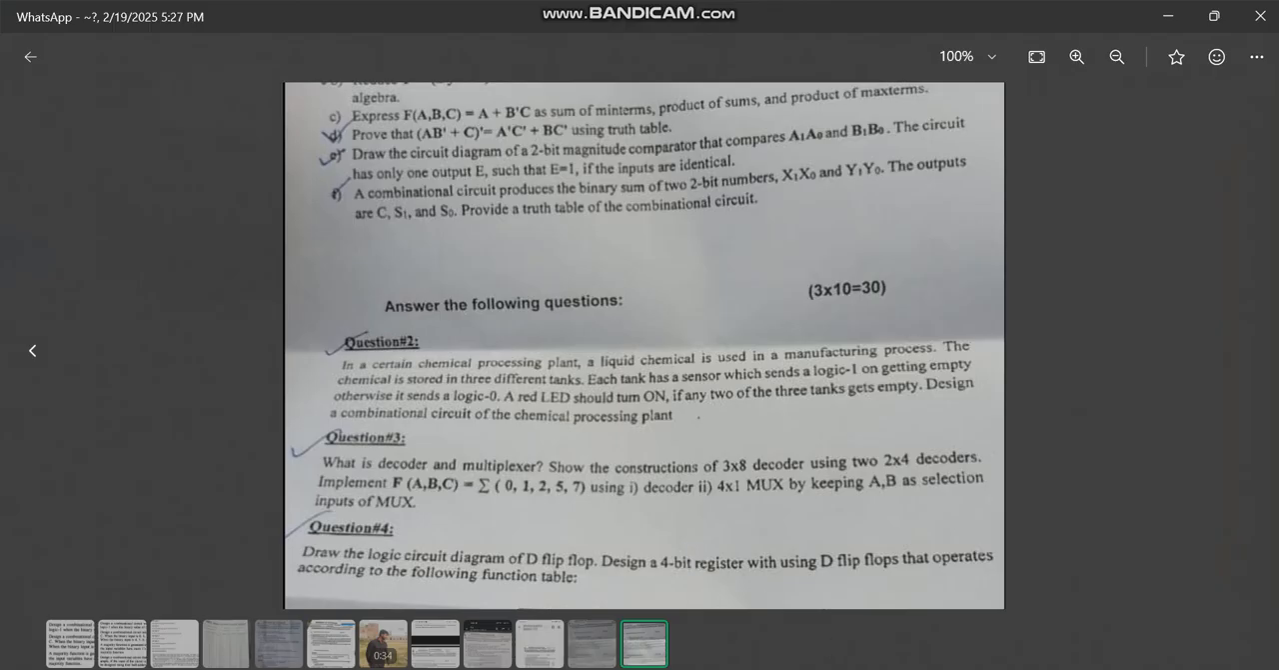
click(787, 668)
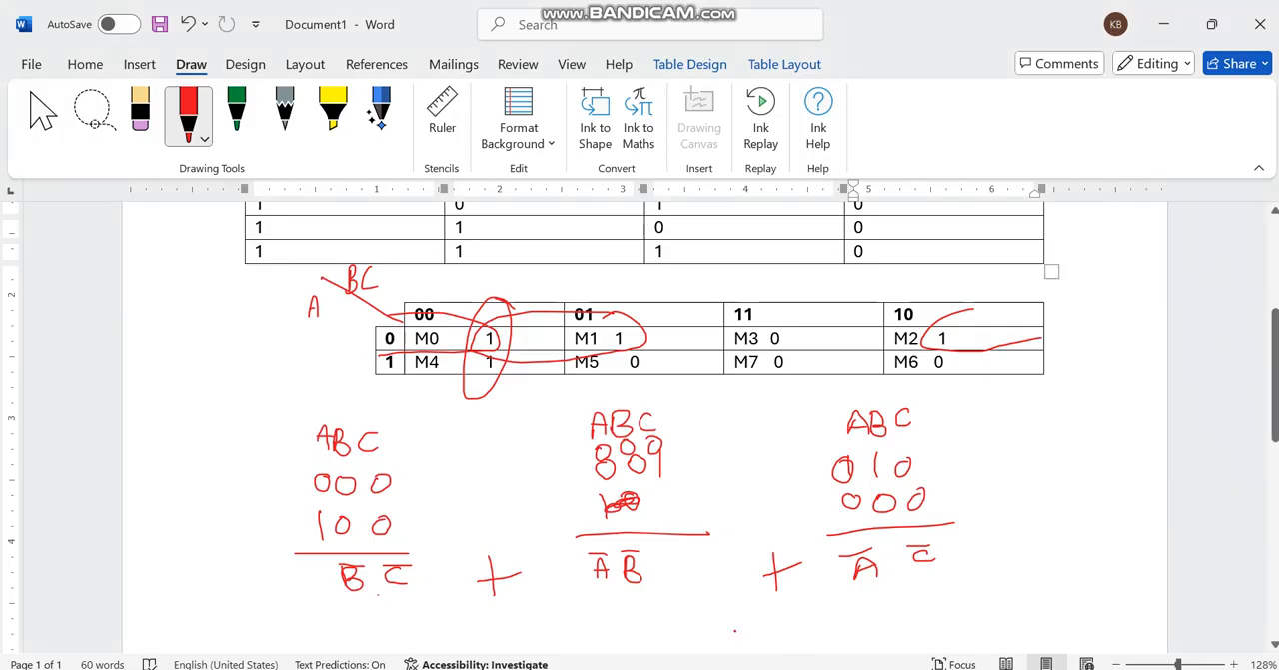
click(850, 669)
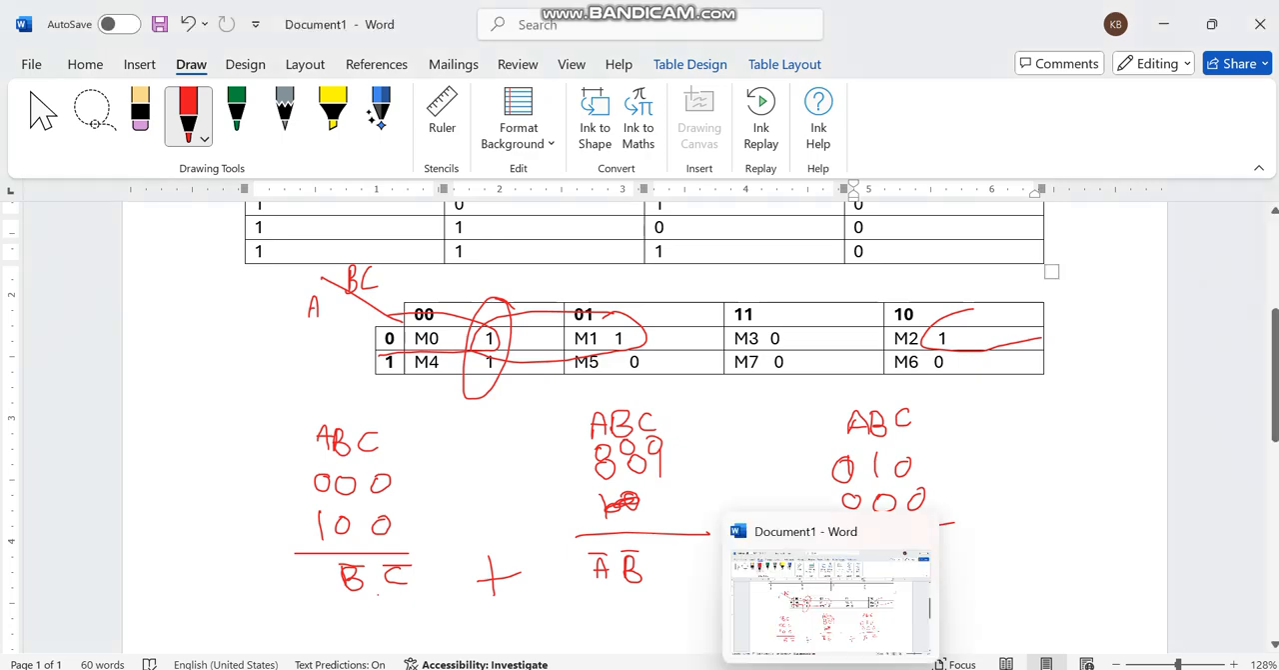
mouse_move(786, 669)
click(869, 608)
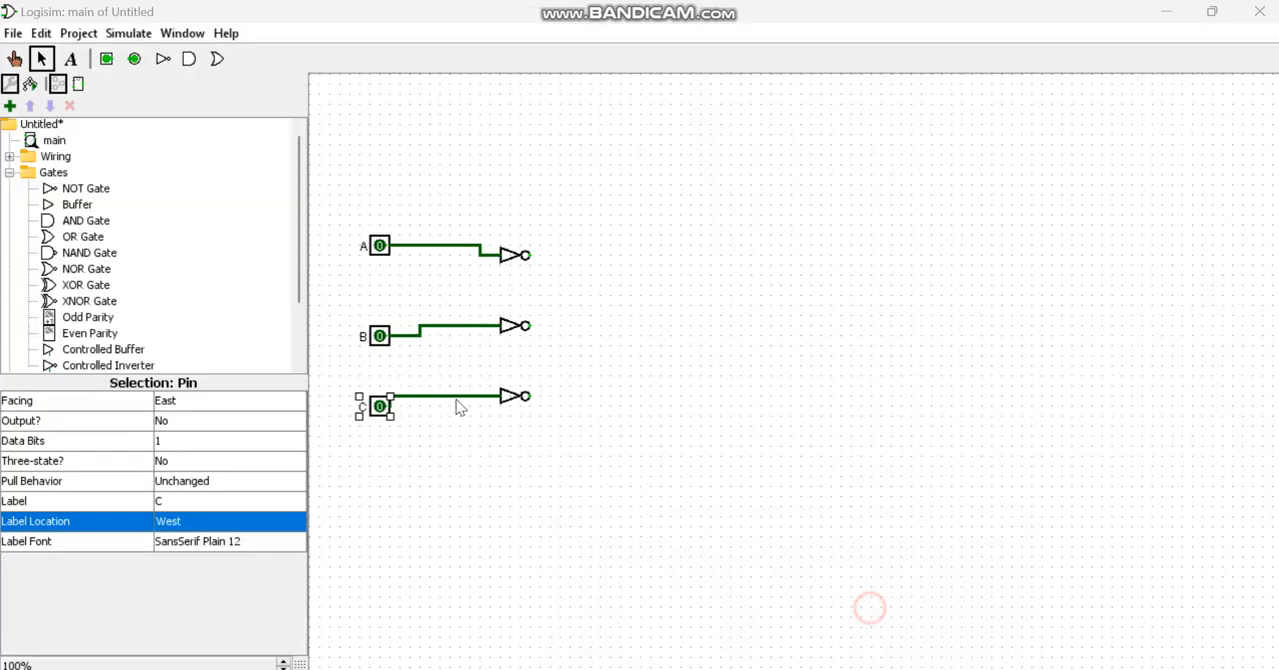
Step: Place an AND gate to the right of the NOT gates and set its number of inputs to 2
click(84, 236)
click(86, 222)
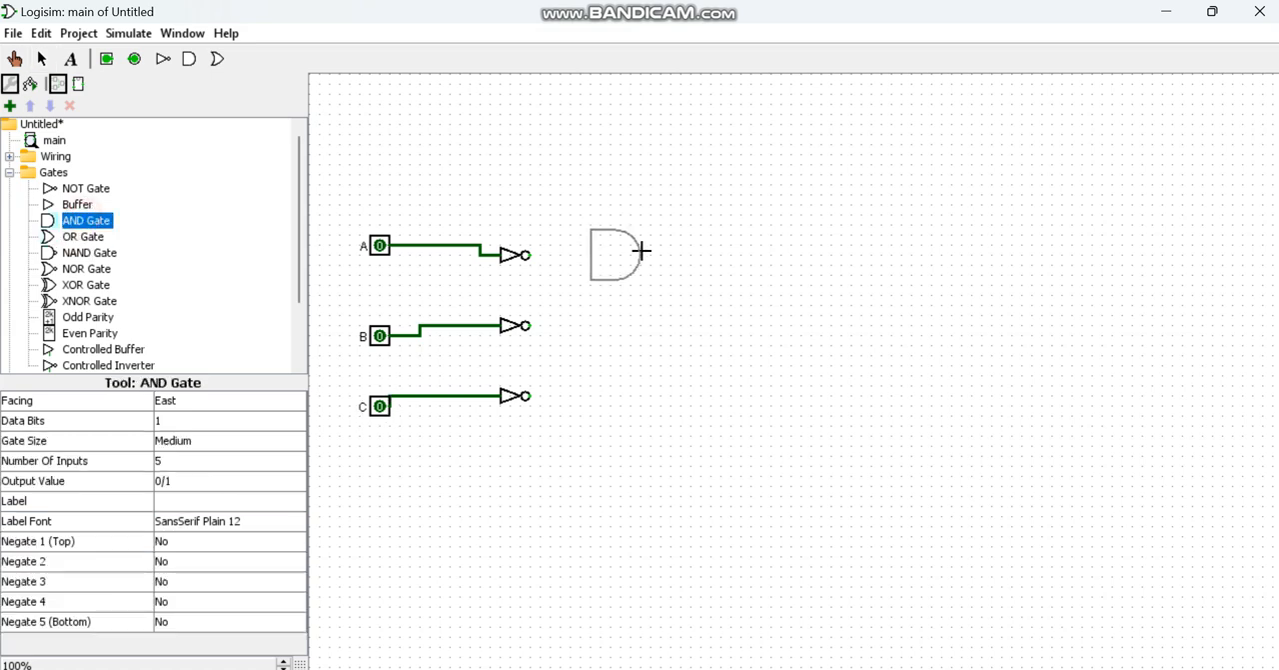
click(701, 265)
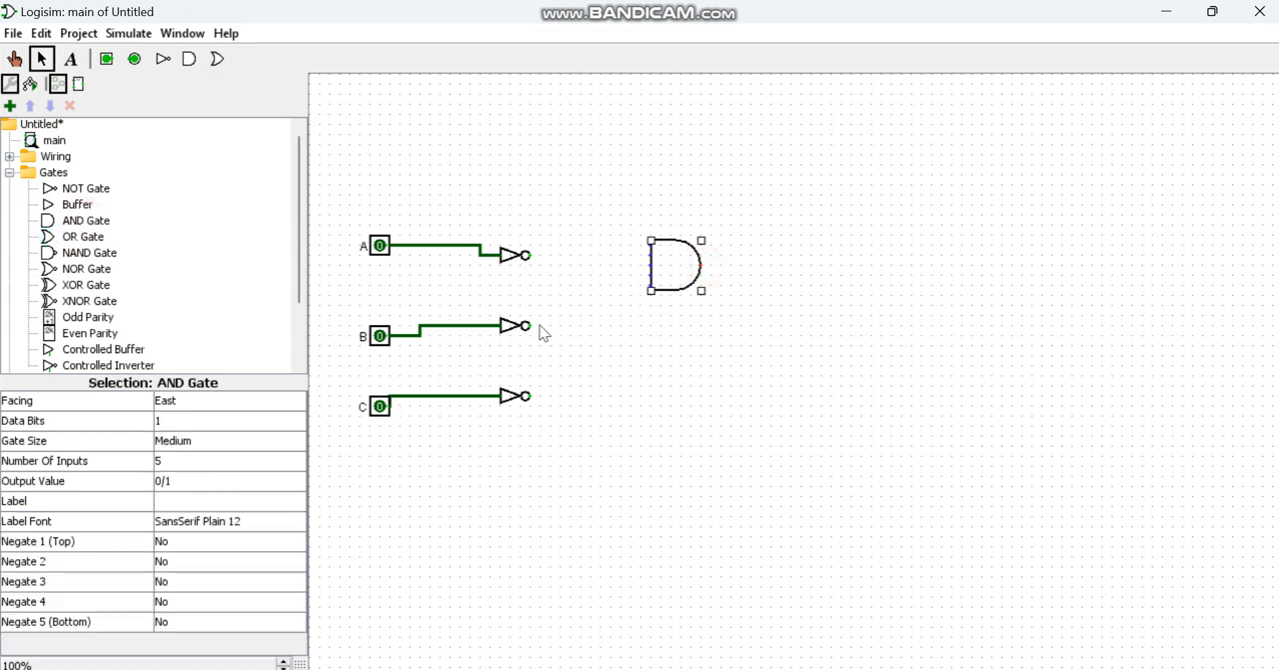
drag(530, 325, 587, 318)
click(660, 263)
click(222, 461)
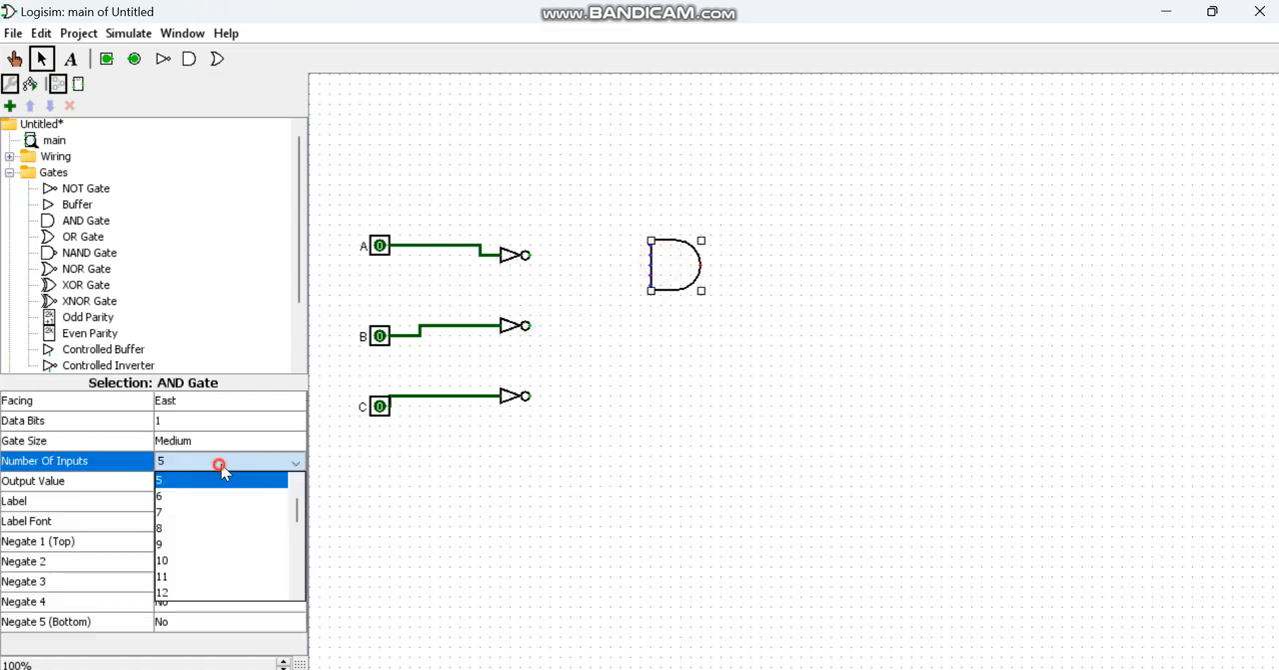
click(206, 480)
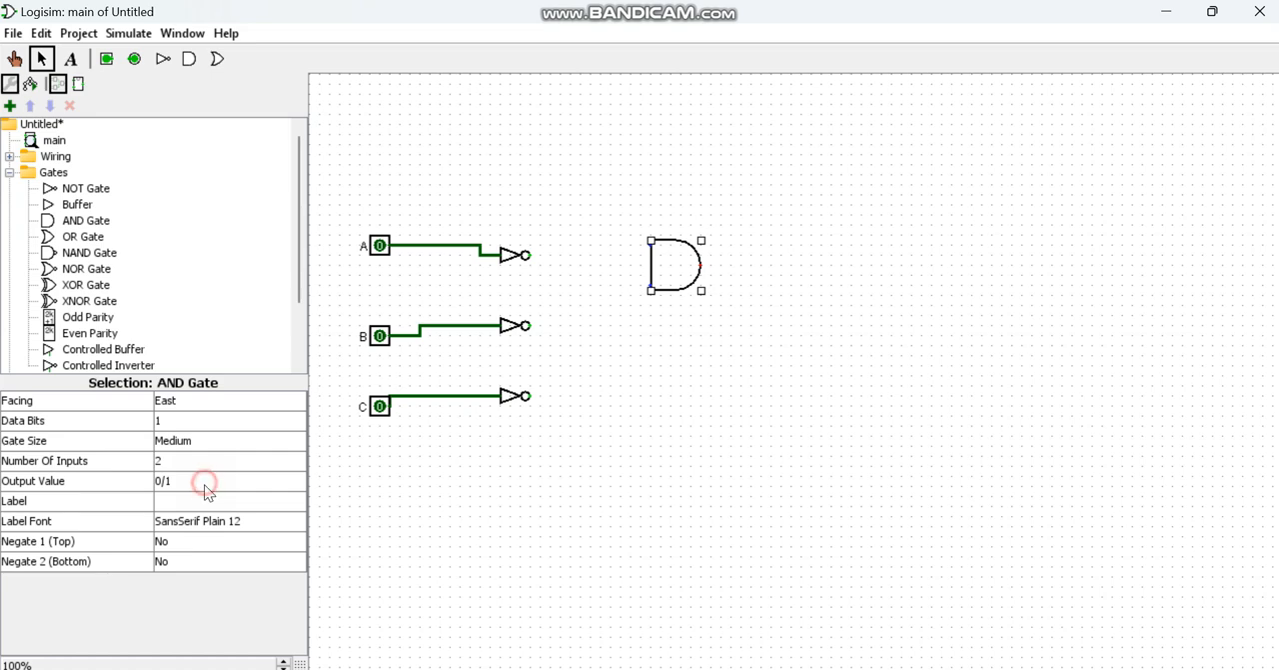
Step: Wire the inverted B and inverted C outputs into the AND gate and extend its output wire to the right
mouse_move(529, 325)
mouse_down()
mouse_move(597, 328)
mouse_move(621, 285)
mouse_up()
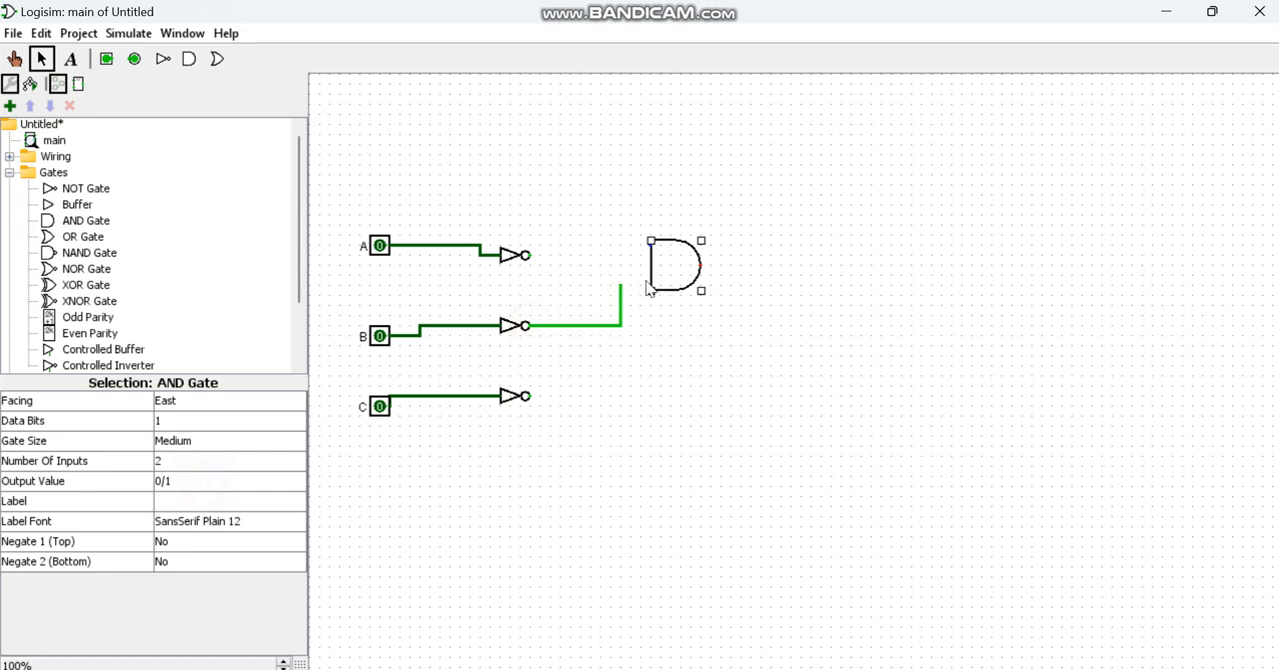
drag(621, 285, 650, 245)
drag(530, 397, 639, 358)
drag(632, 292, 633, 300)
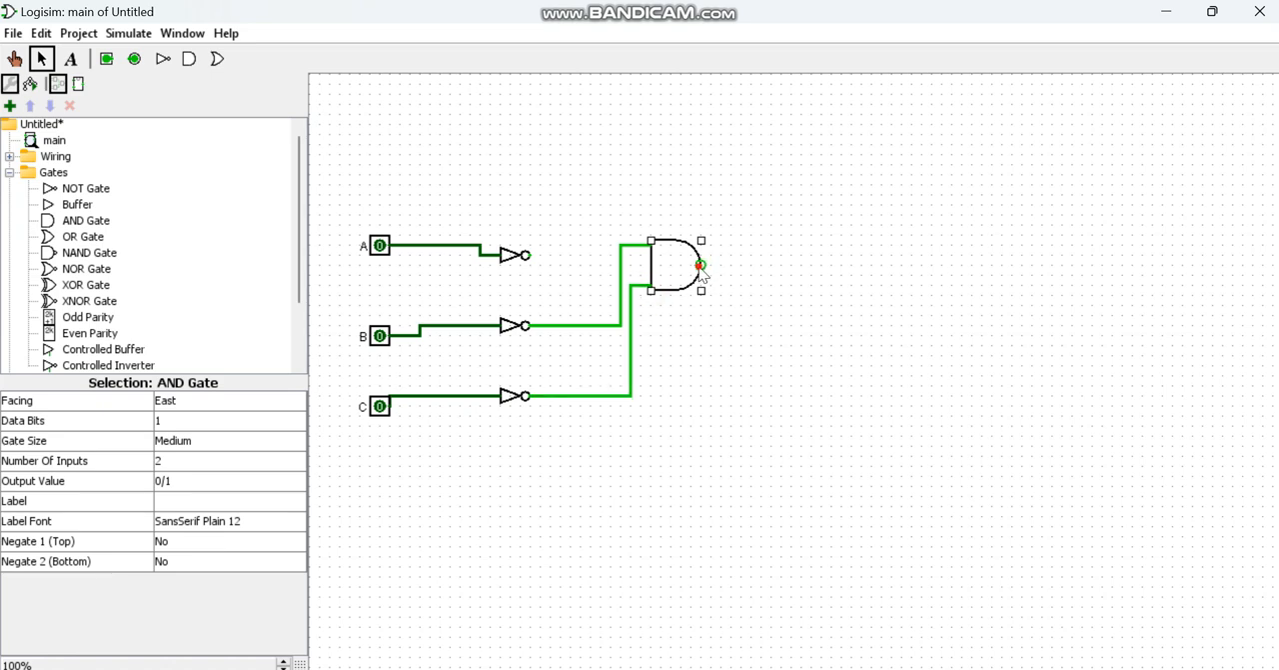
drag(701, 265, 832, 263)
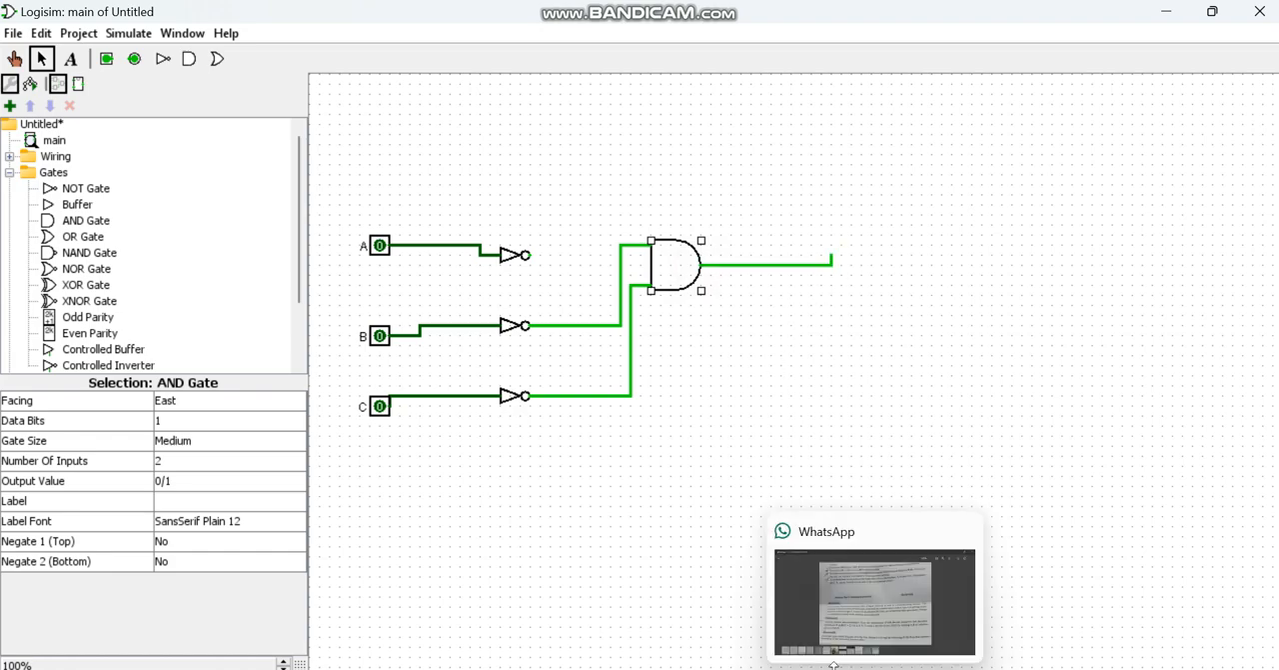
Step: Check the A'B' term in Word and run wires from the inverted A and inverted B outputs to the area above the AND gate
click(830, 666)
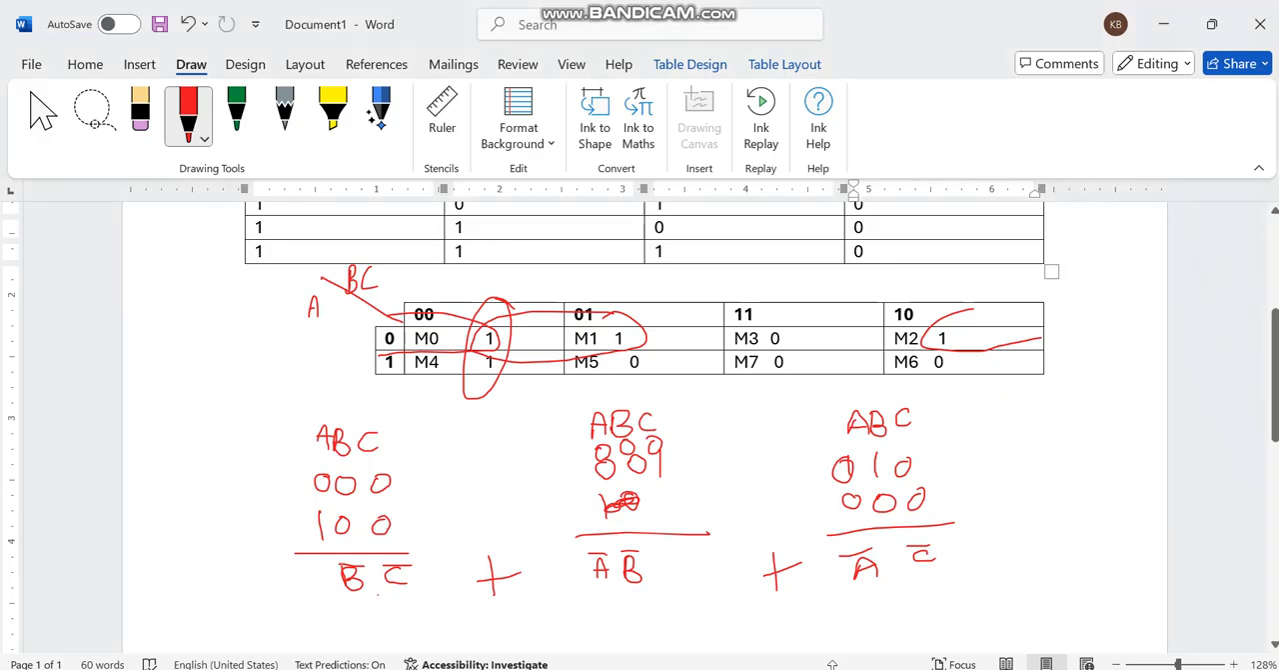
click(833, 664)
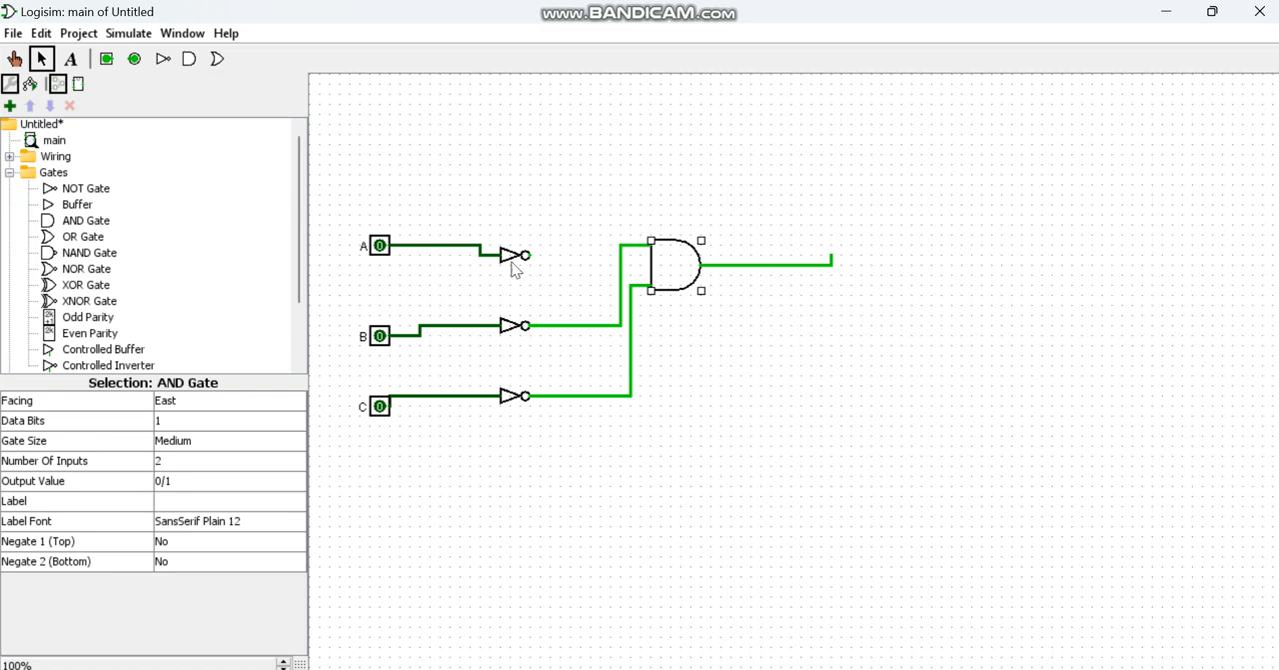
drag(529, 256, 550, 174)
drag(587, 326, 652, 184)
drag(551, 176, 549, 147)
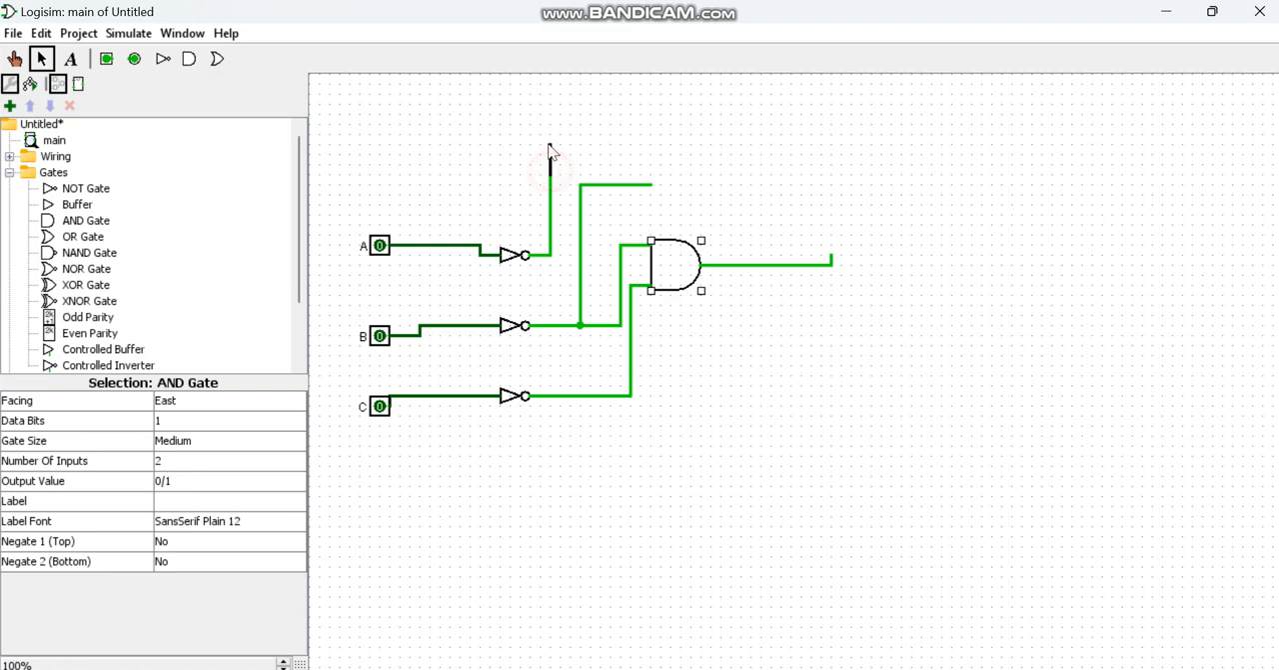
drag(629, 142, 641, 135)
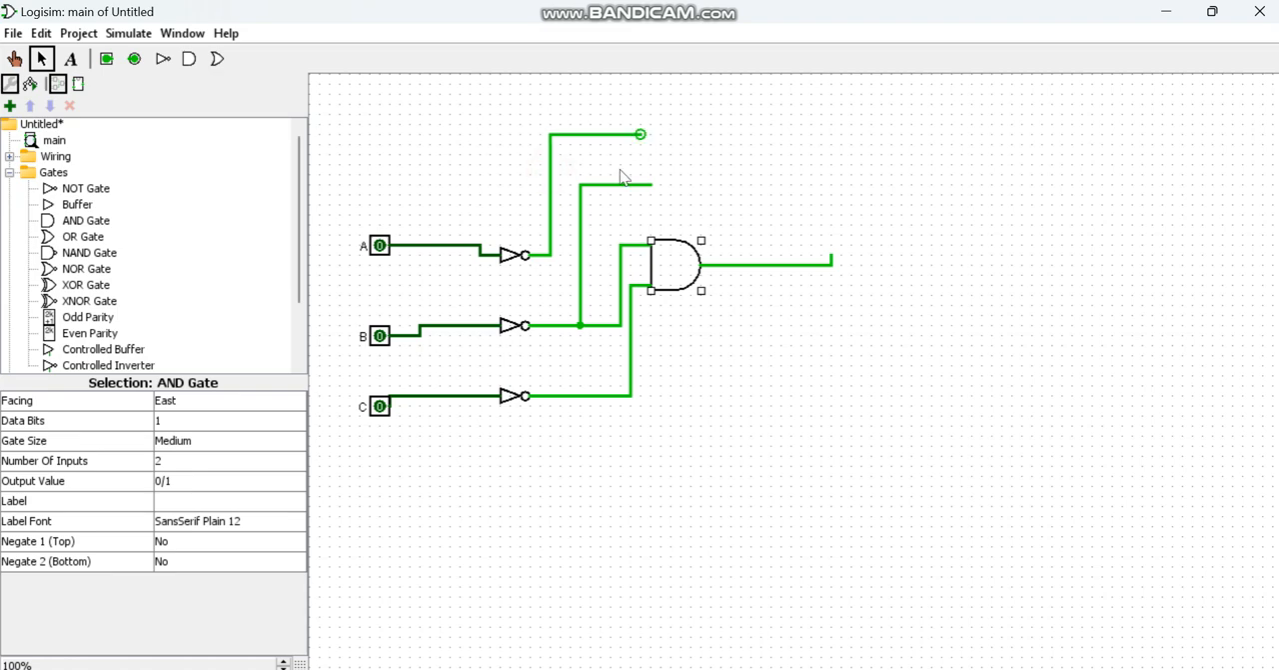
Step: Place a 2-input AND gate above the first one, connect the inverted A and B wires to it, and extend its output to the right
click(83, 226)
click(762, 154)
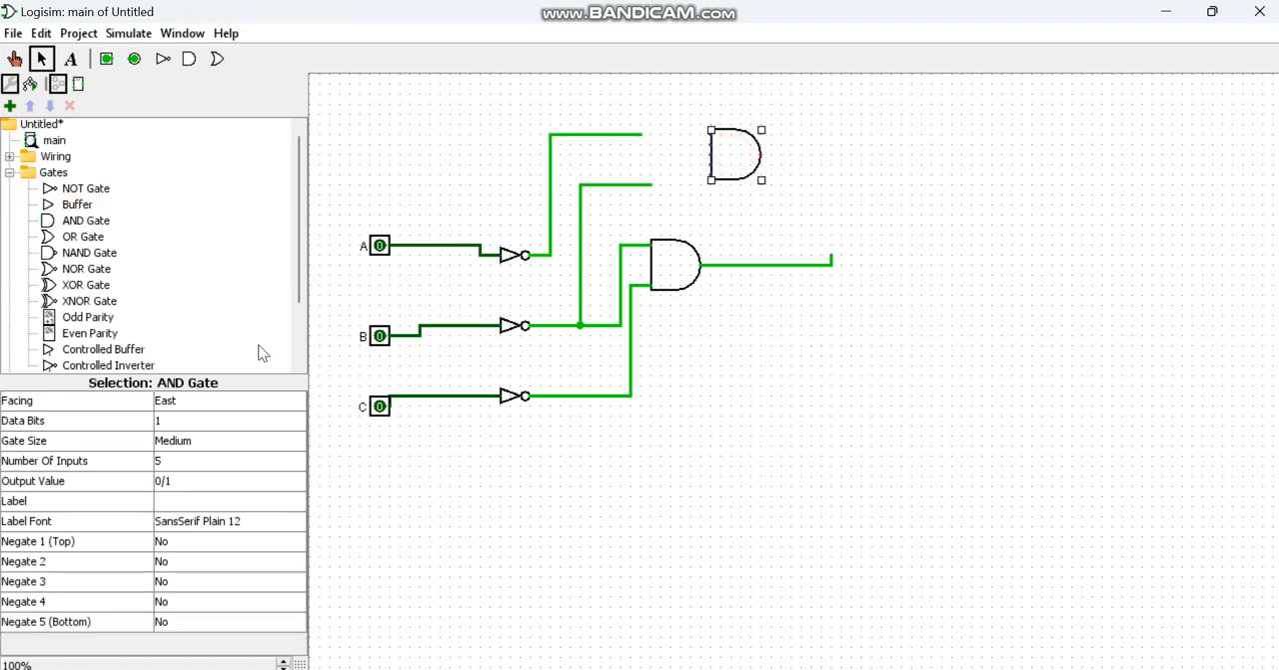
click(185, 460)
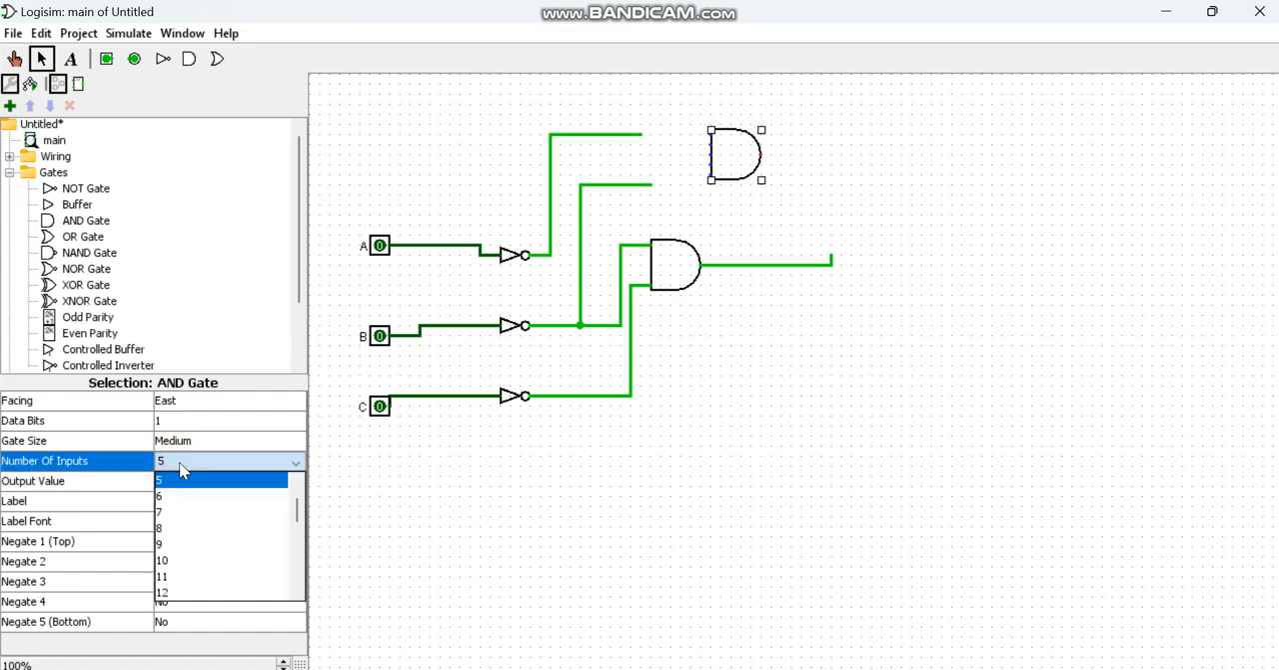
scroll(184, 495, up, 1)
click(180, 481)
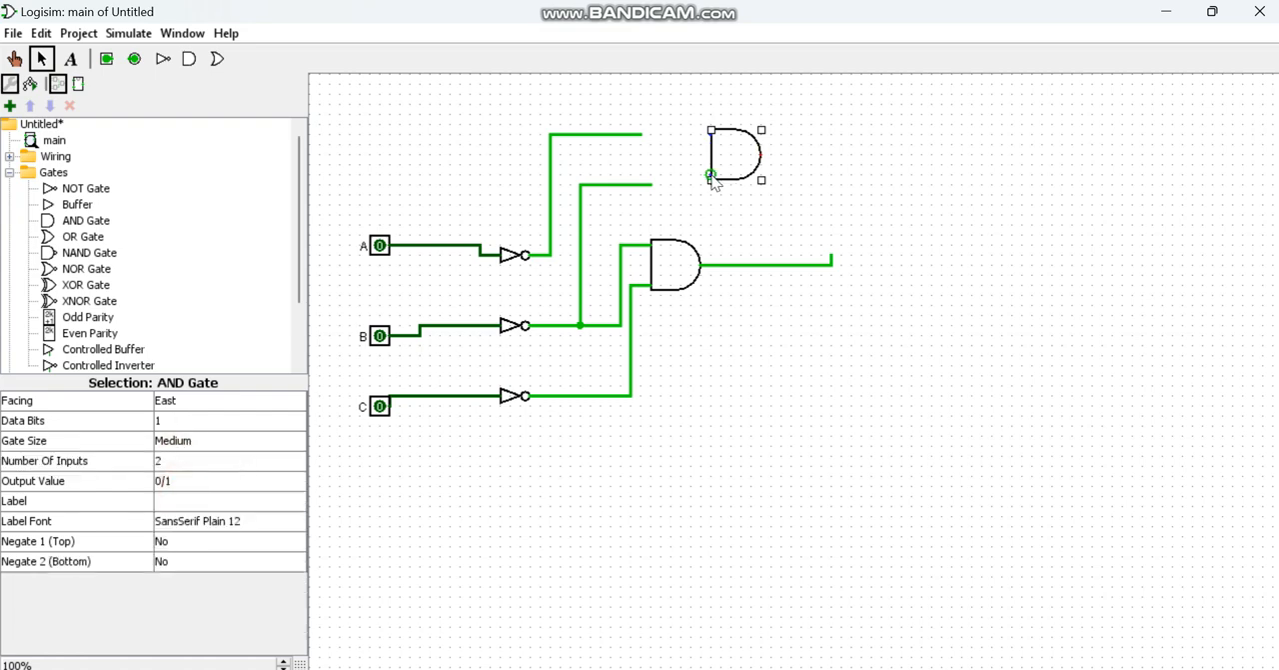
drag(711, 177, 652, 184)
drag(645, 136, 832, 154)
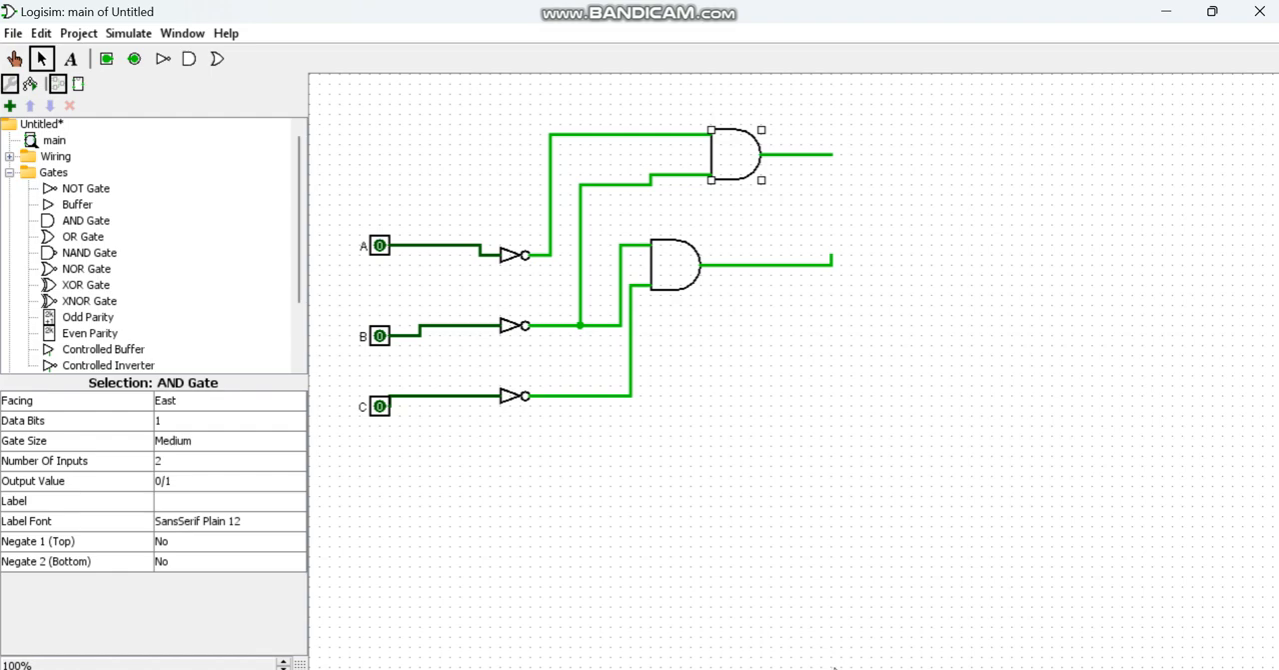
Step: Check the A'C' term in Word, place a 2-input AND gate below the others, and wire inverted A and inverted C into it
key(alt+Tab)
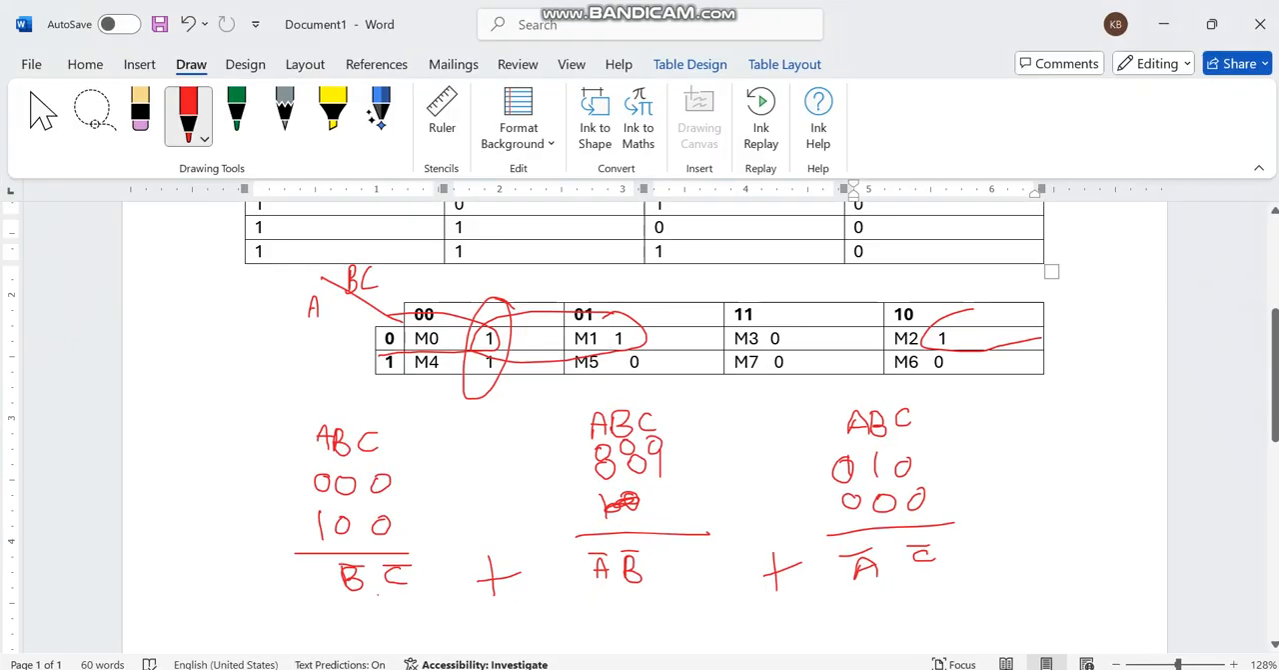
key(alt+Tab)
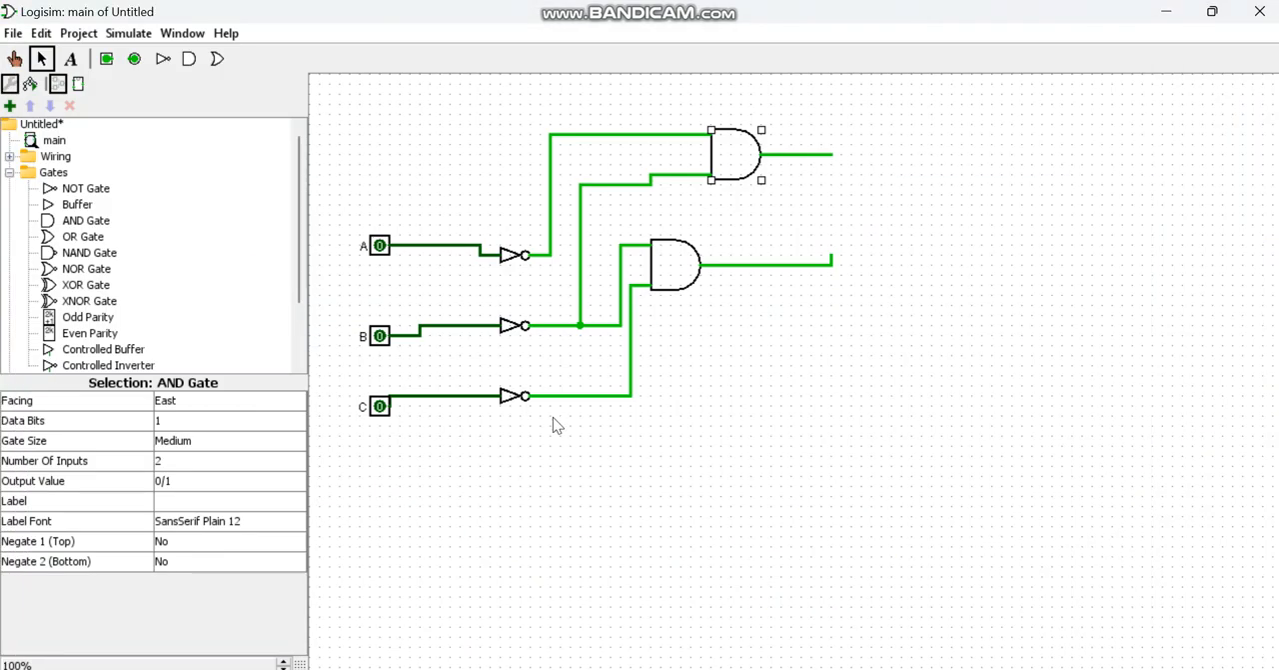
click(84, 222)
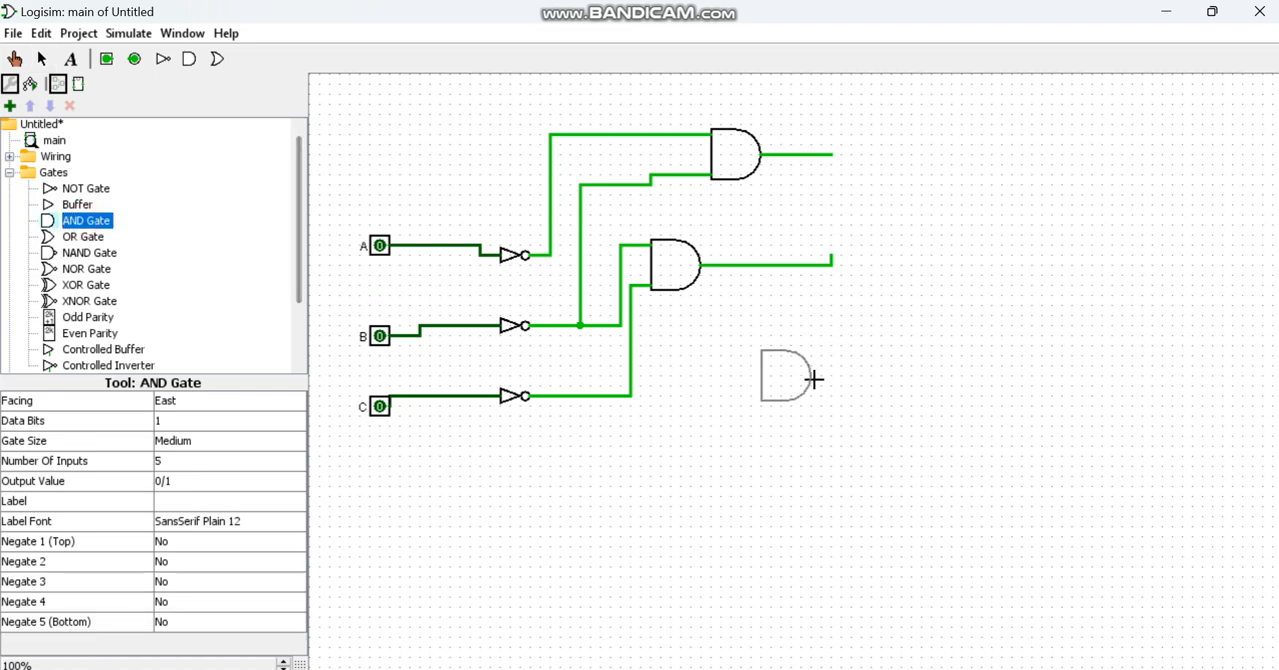
click(821, 385)
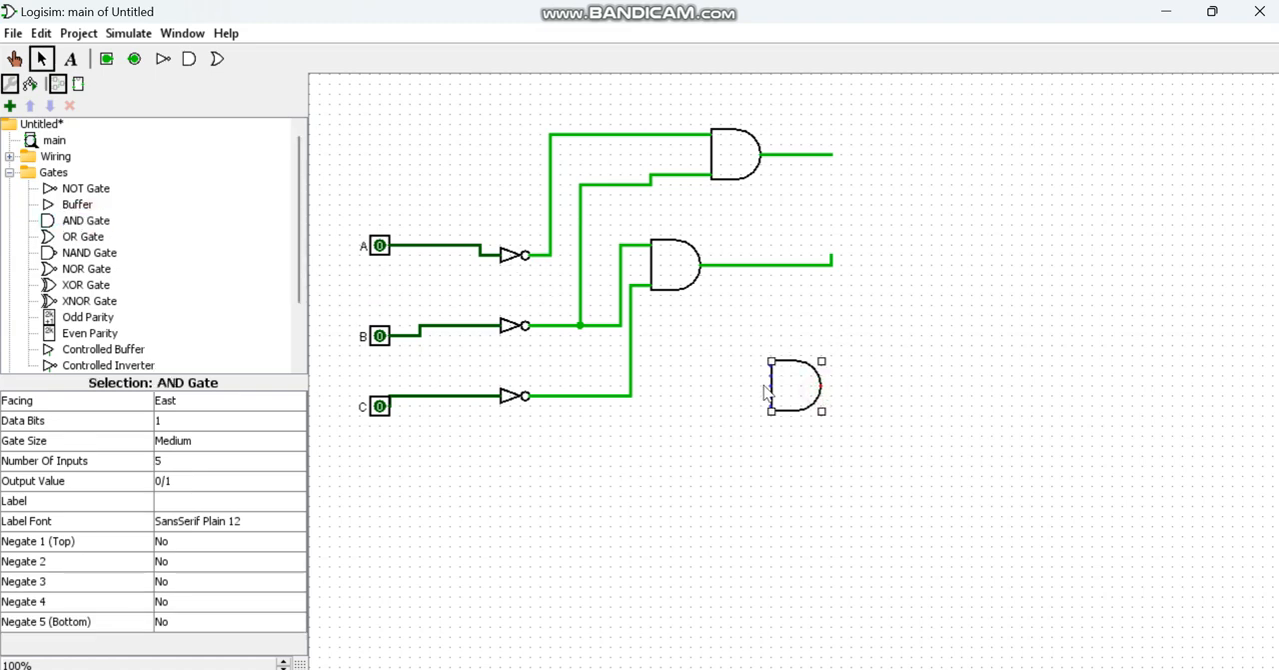
click(214, 461)
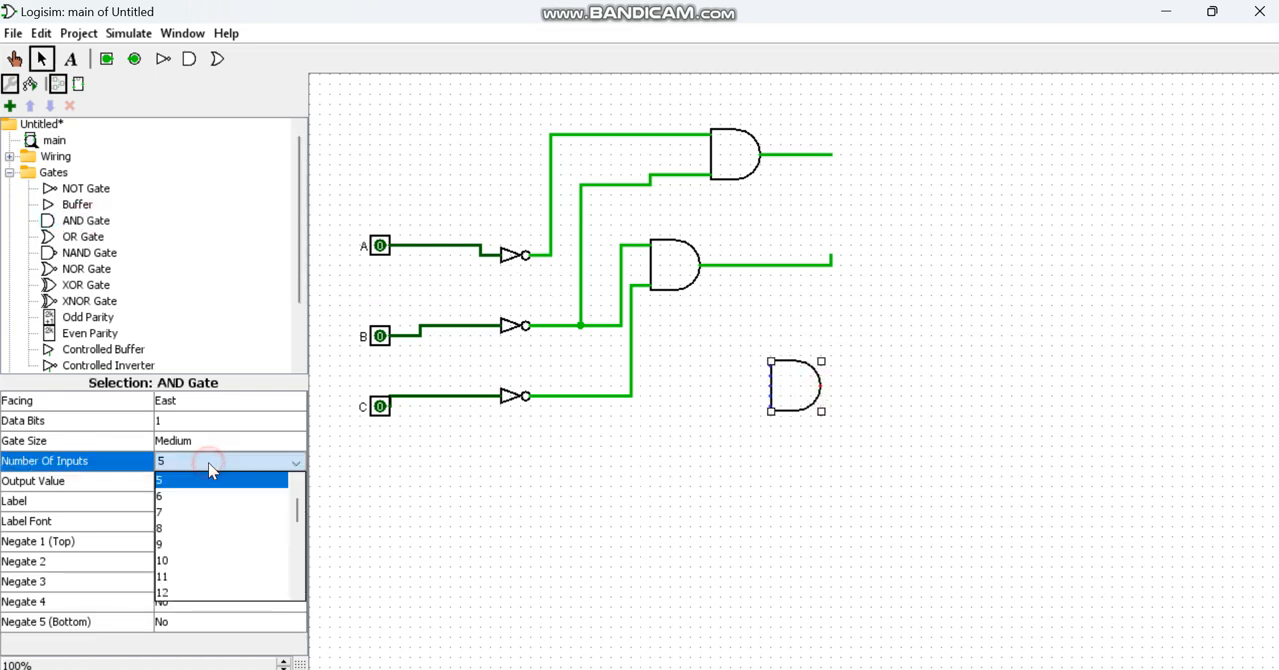
click(208, 480)
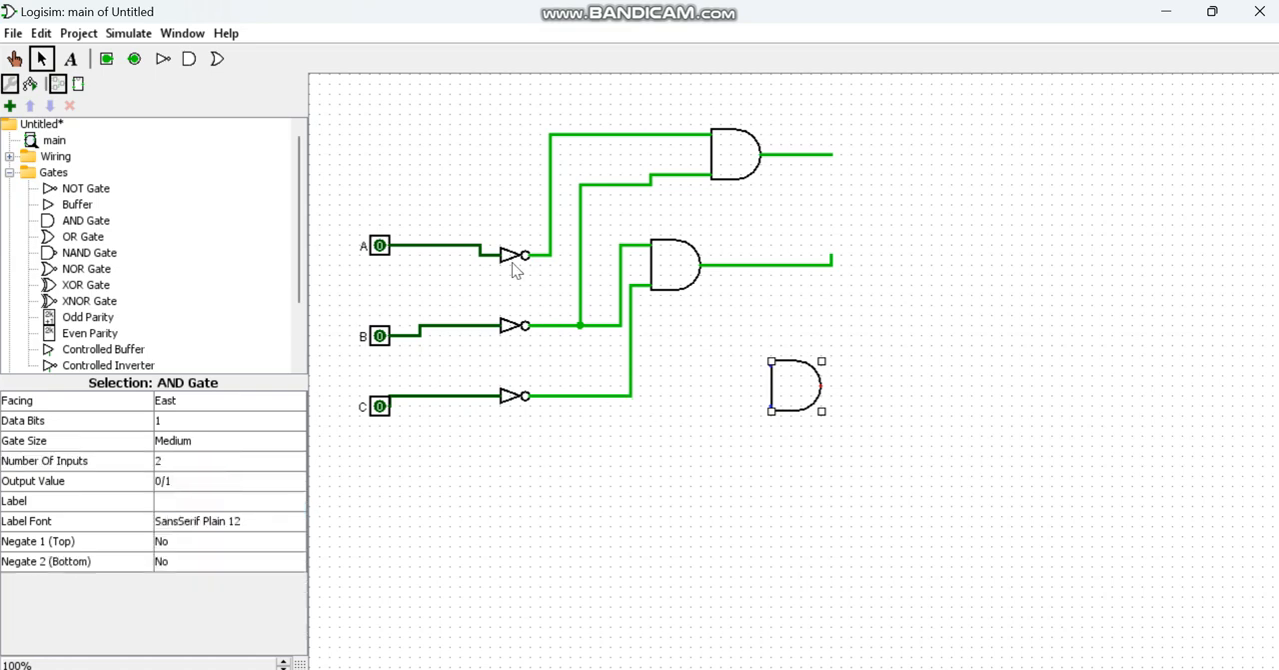
drag(549, 255, 772, 356)
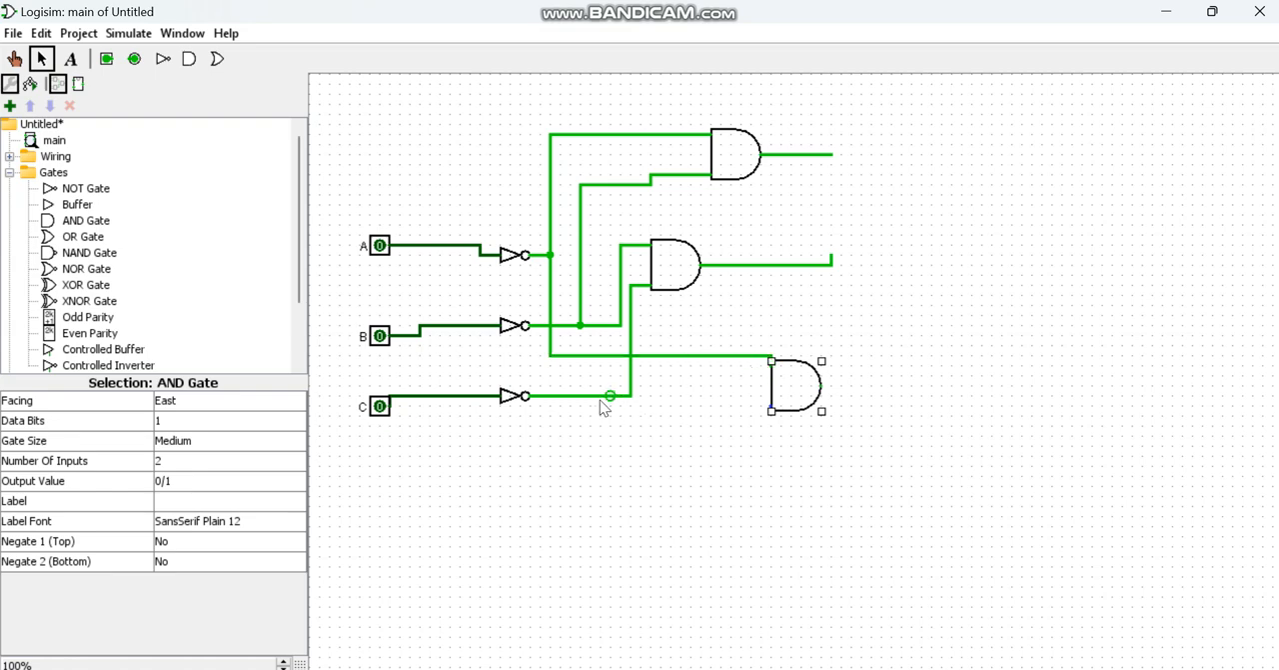
drag(631, 396, 770, 411)
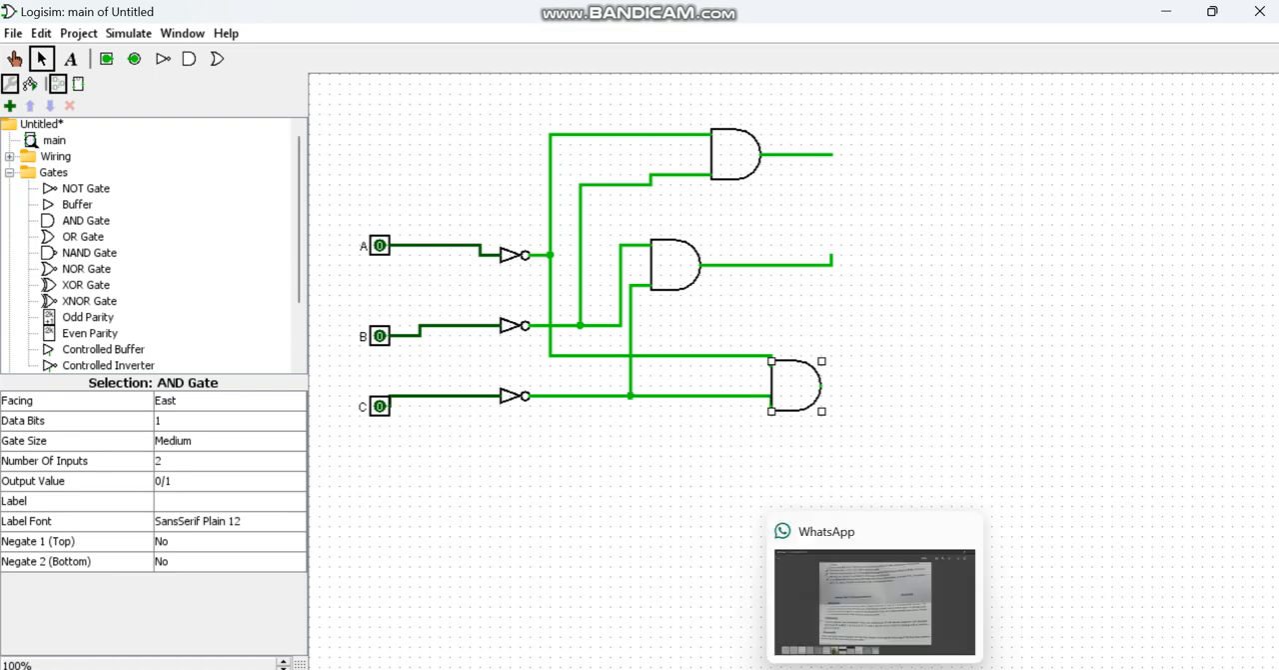
Step: Check the sum of the three terms in Word and place an OR gate to the right of the AND gates
click(741, 669)
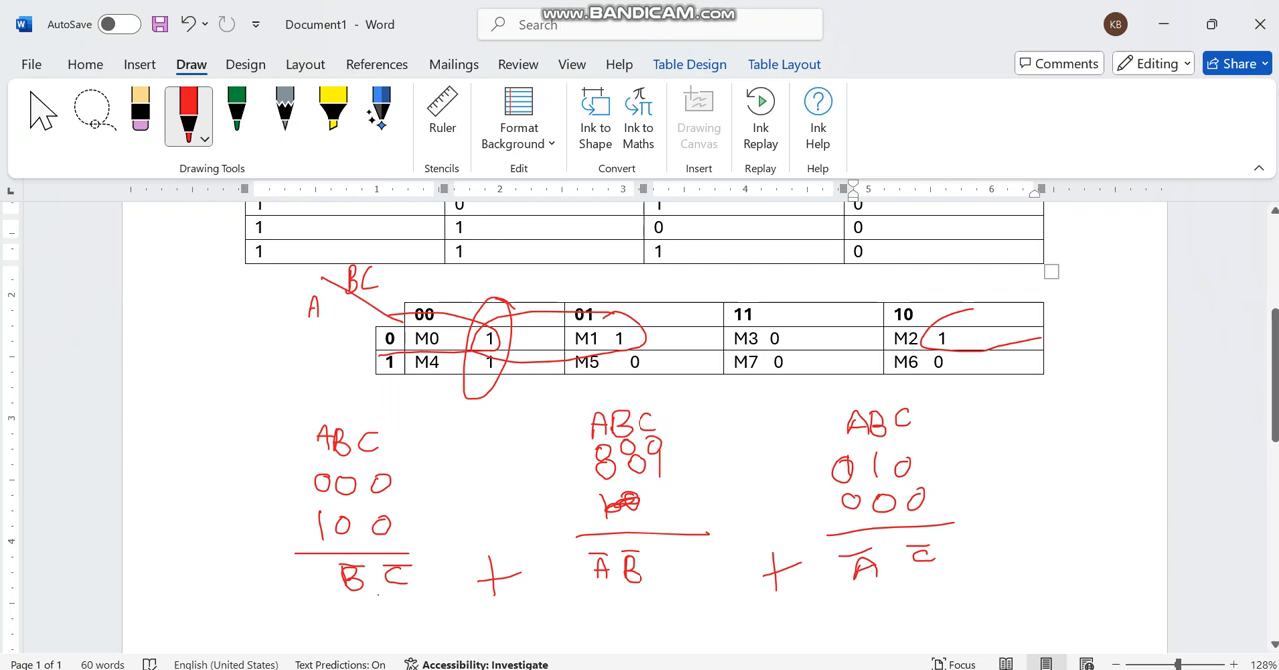
click(899, 598)
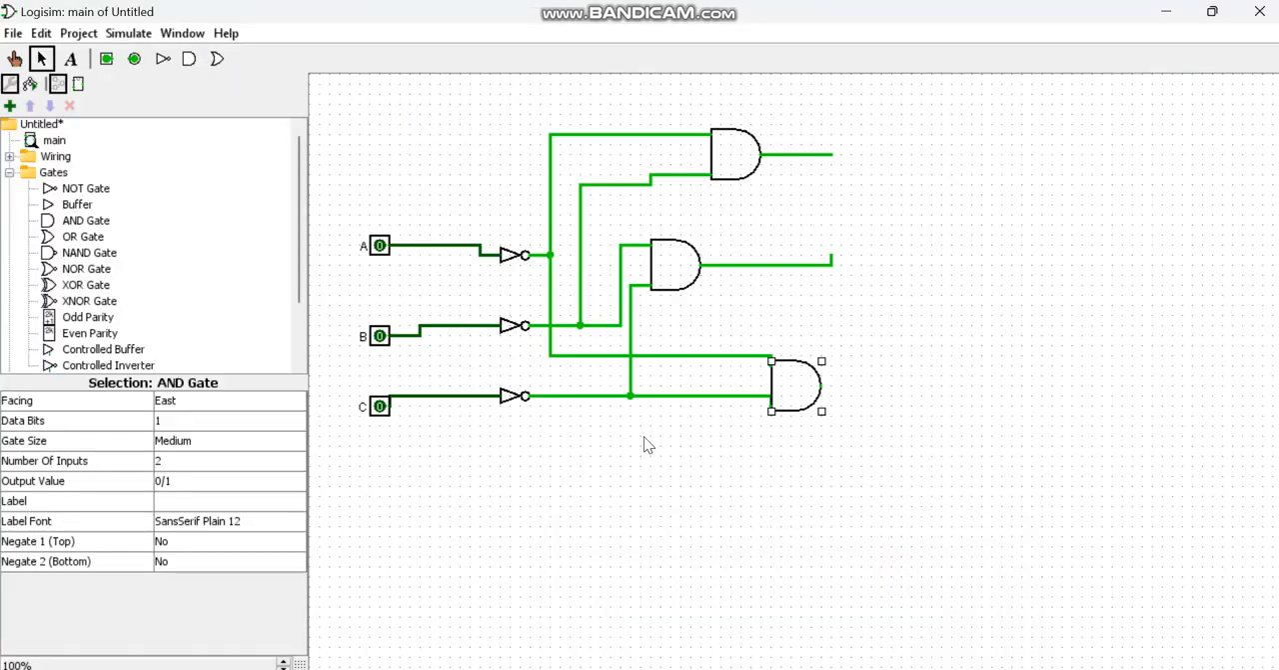
click(118, 236)
click(1032, 275)
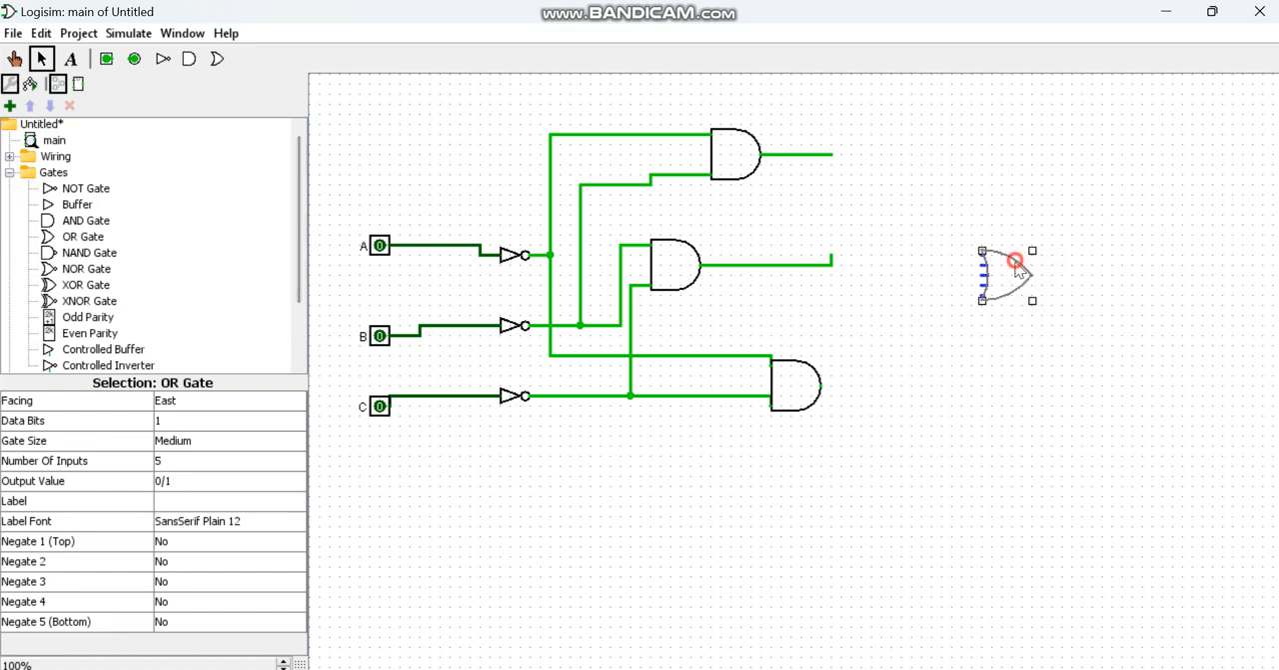
Step: Set the OR gate's number of inputs to 3 and extend a short wire from its output
click(184, 462)
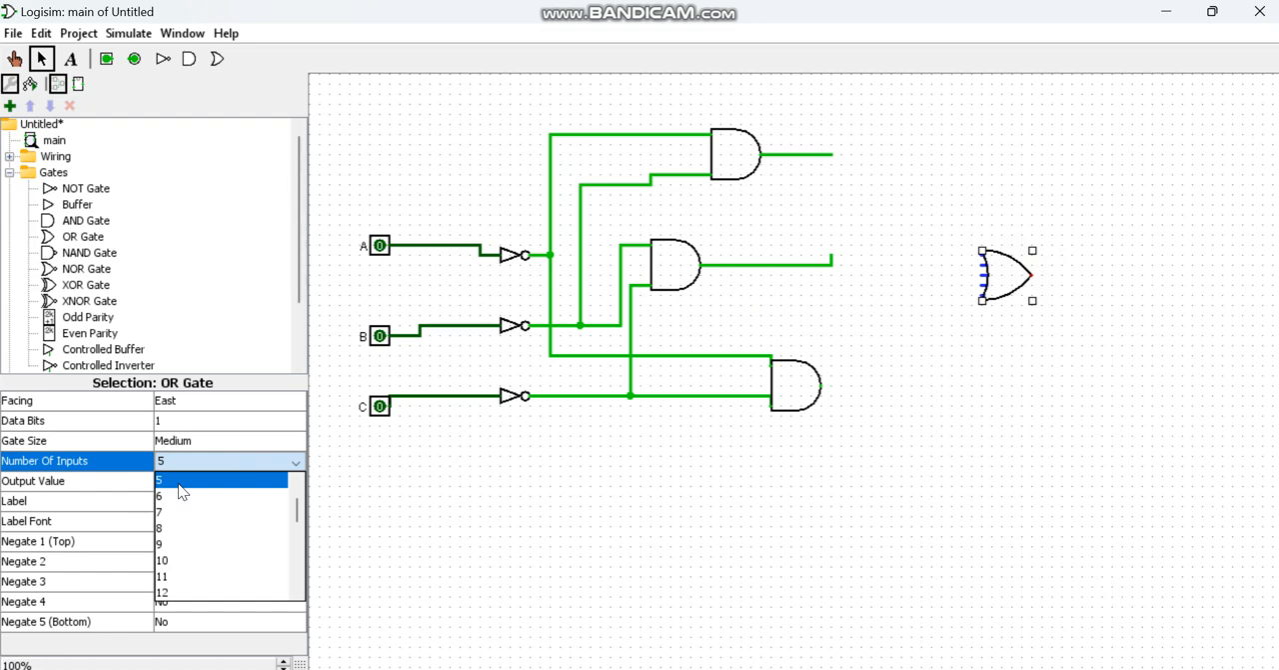
scroll(178, 482, up, 1)
click(178, 496)
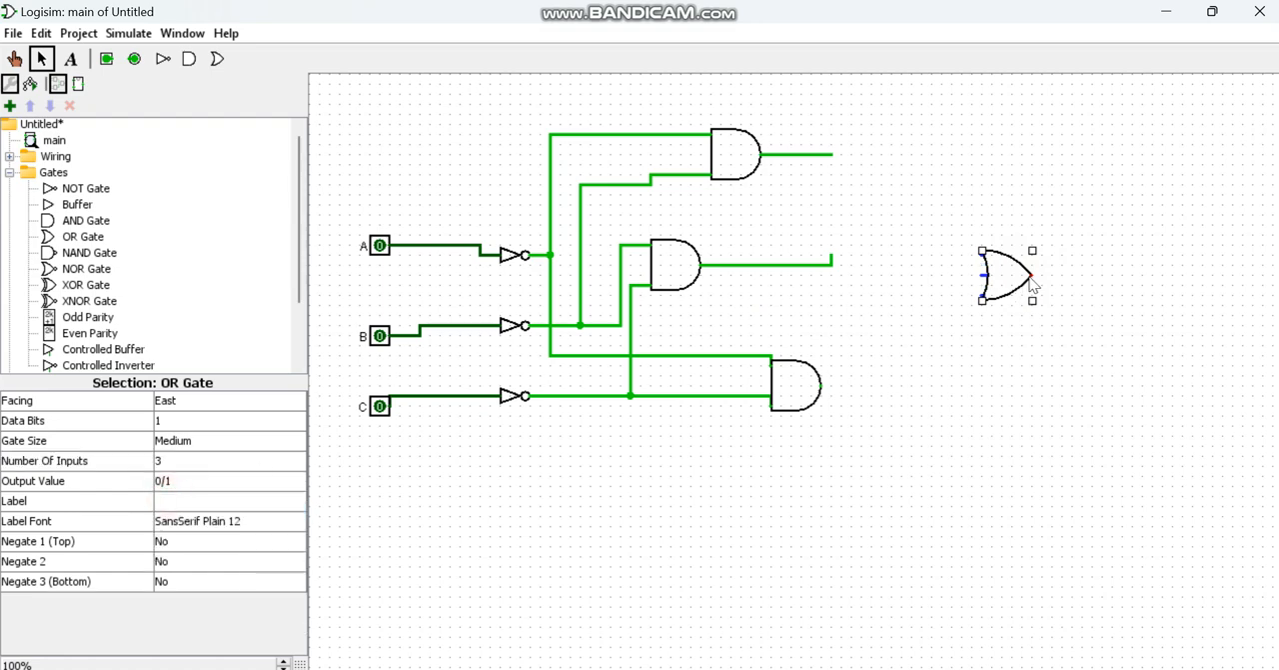
drag(1033, 276, 1094, 275)
Step: Wire the outputs of the upper, middle and lower AND gates to the OR gate's three inputs in that order
mouse_move(821, 154)
mouse_down()
mouse_move(882, 238)
mouse_move(983, 258)
mouse_up()
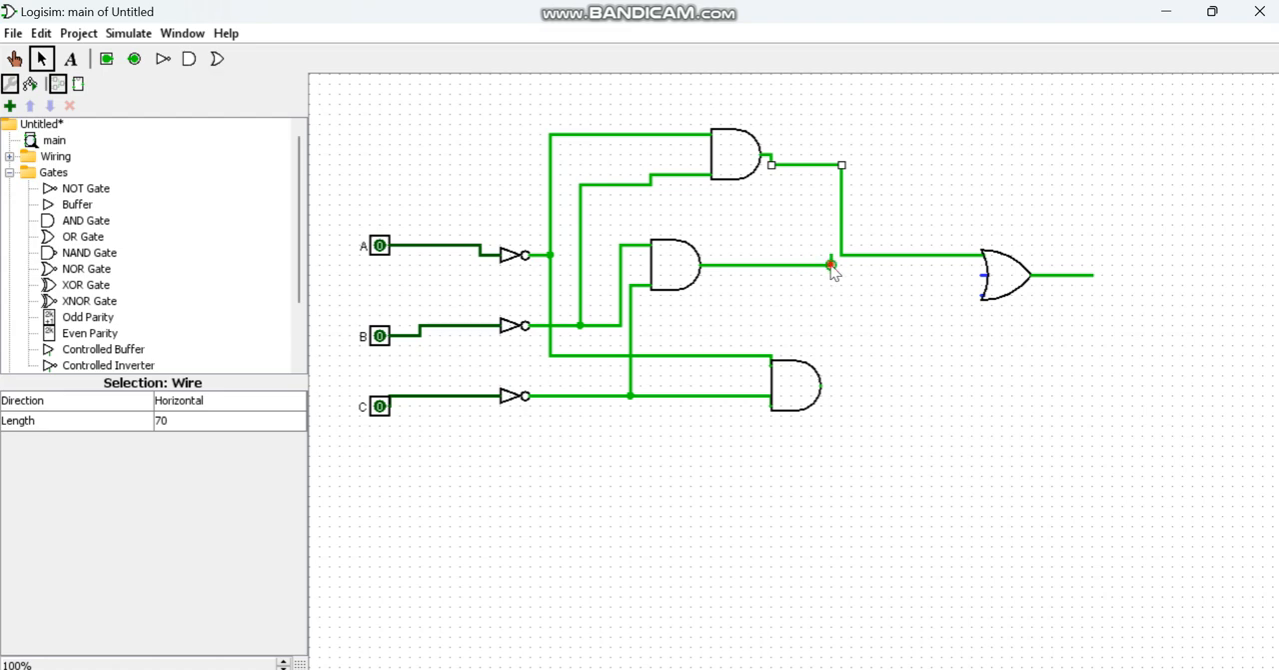
drag(830, 264, 984, 276)
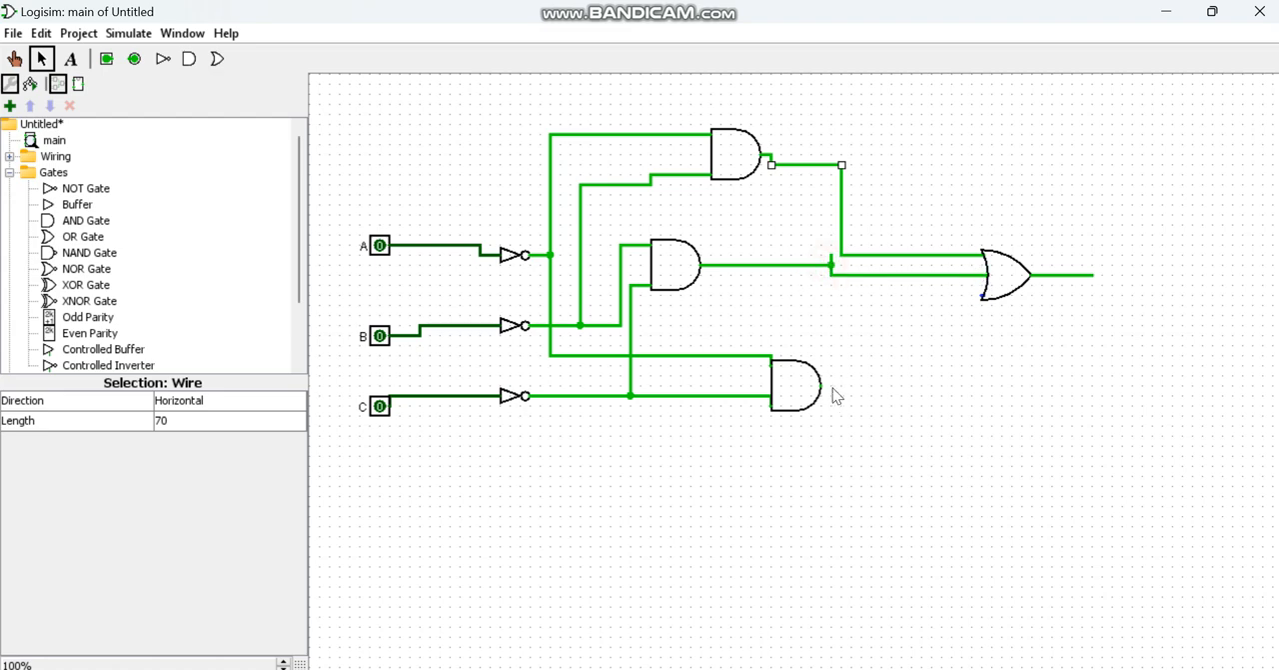
mouse_move(821, 386)
mouse_down()
mouse_move(937, 366)
mouse_move(954, 304)
mouse_move(984, 296)
mouse_up()
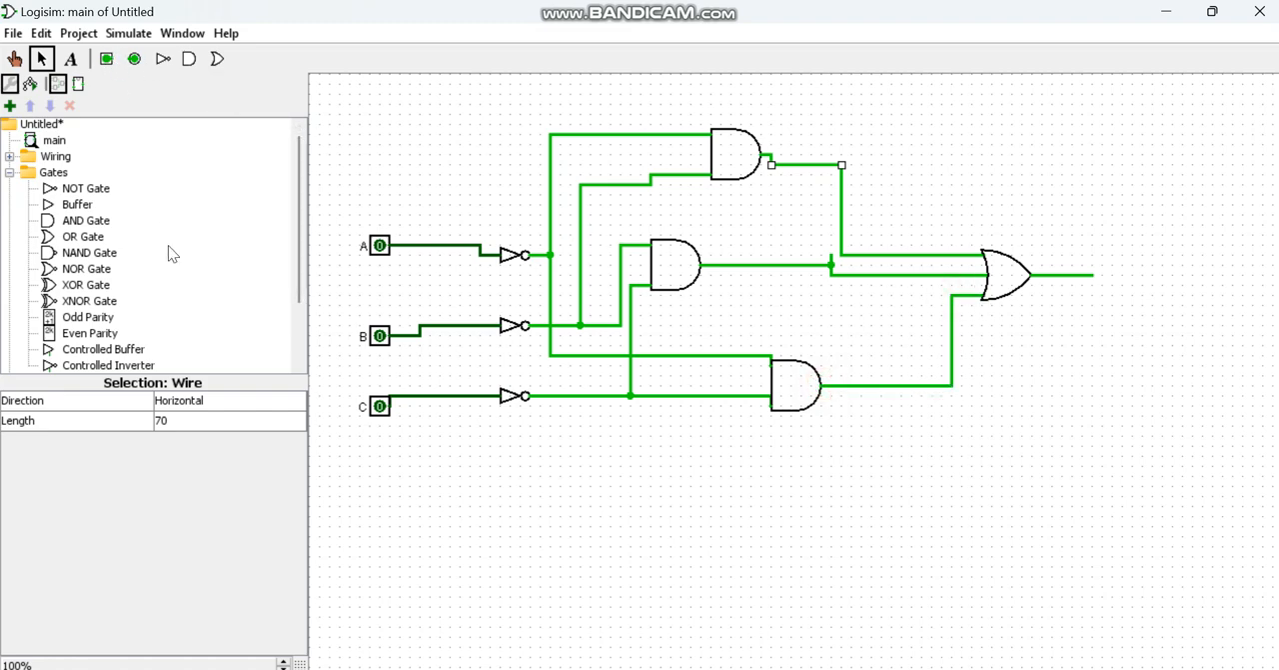
Step: Place an LED to the right of the OR gate and wire it to the gate's output
scroll(168, 245, down, 3)
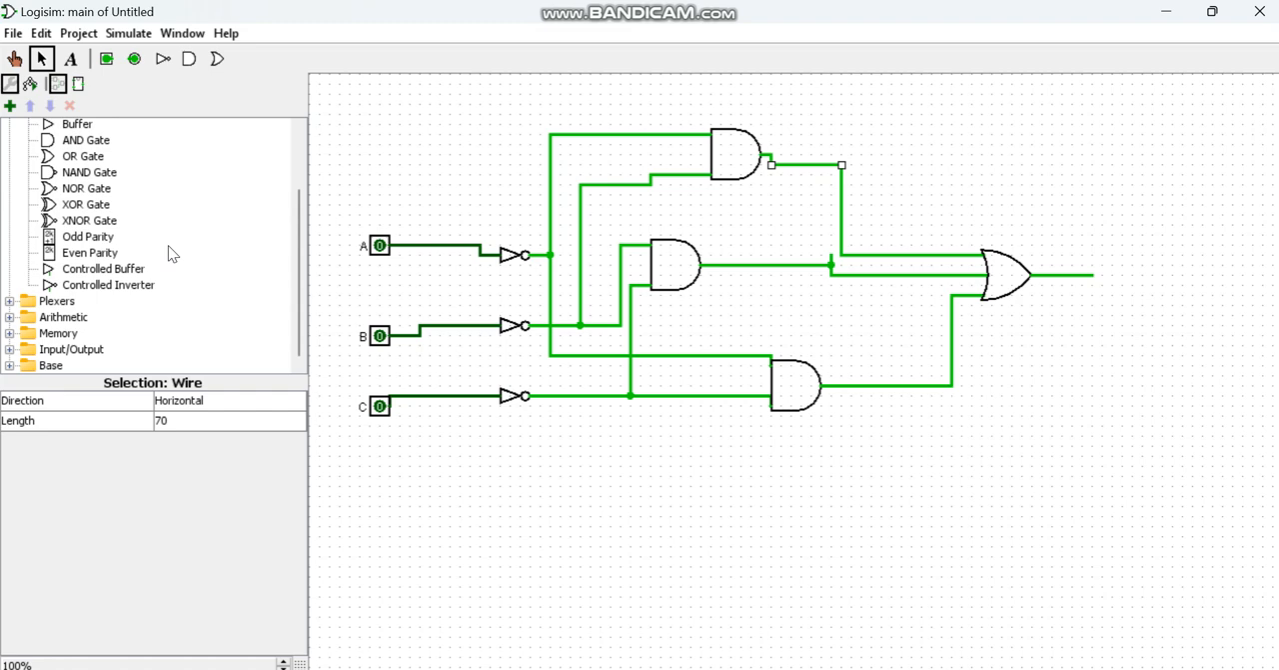
click(11, 350)
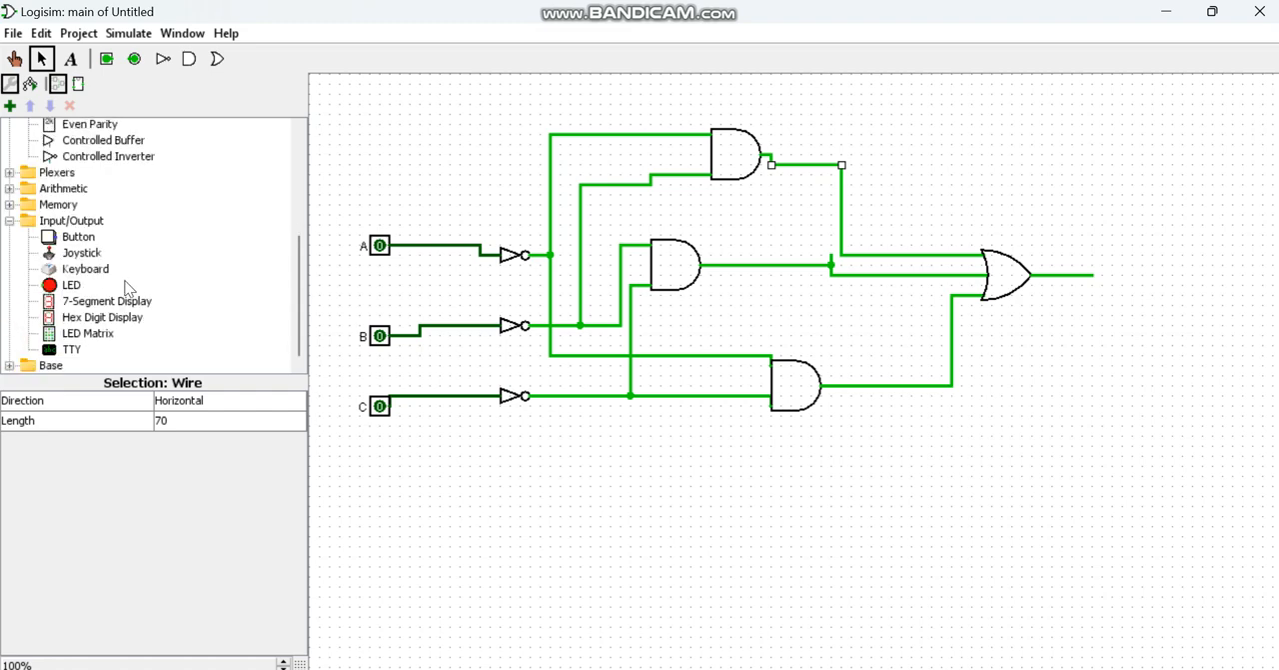
click(82, 288)
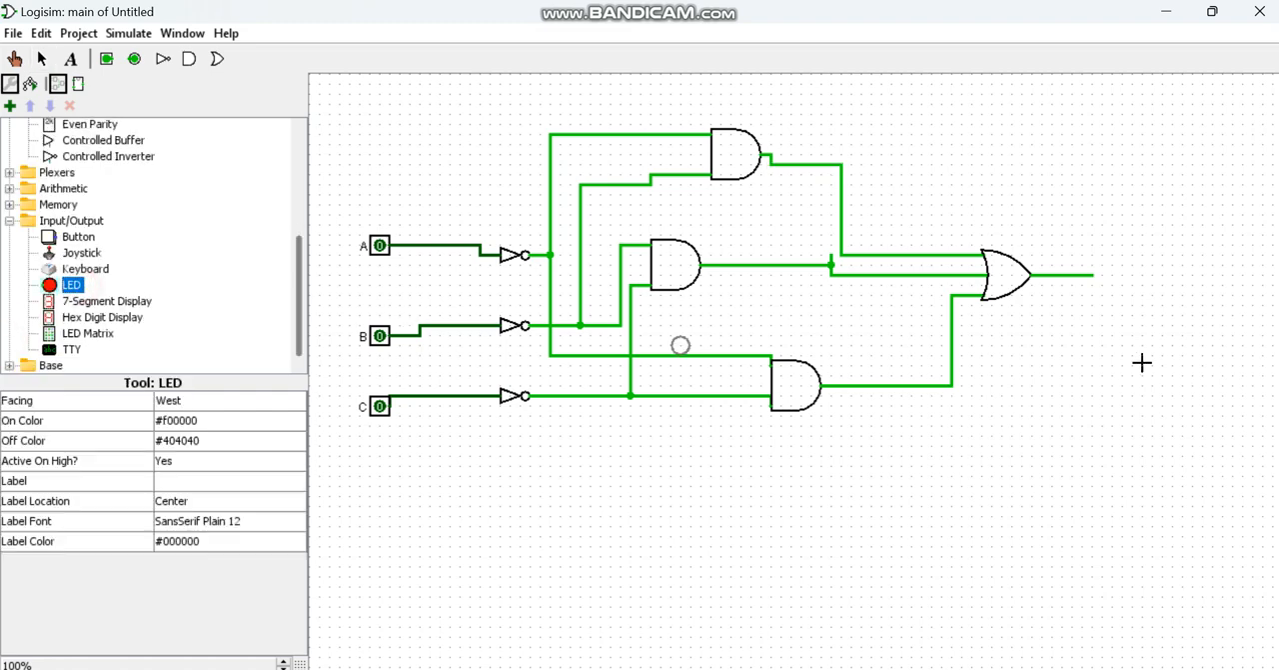
click(1161, 284)
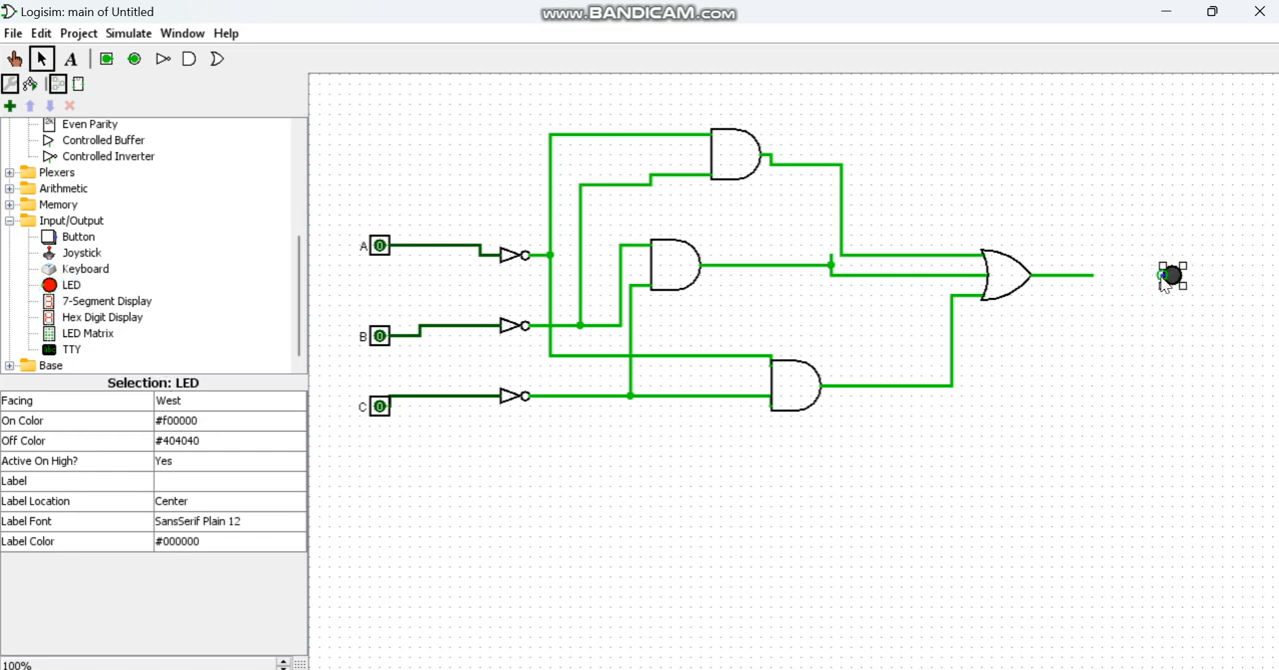
drag(1161, 276, 1089, 278)
Step: Test the circuit's LED by toggling the input pins through the ABC combinations 011, 001, 101, 111 and 110
click(14, 58)
click(380, 336)
click(380, 406)
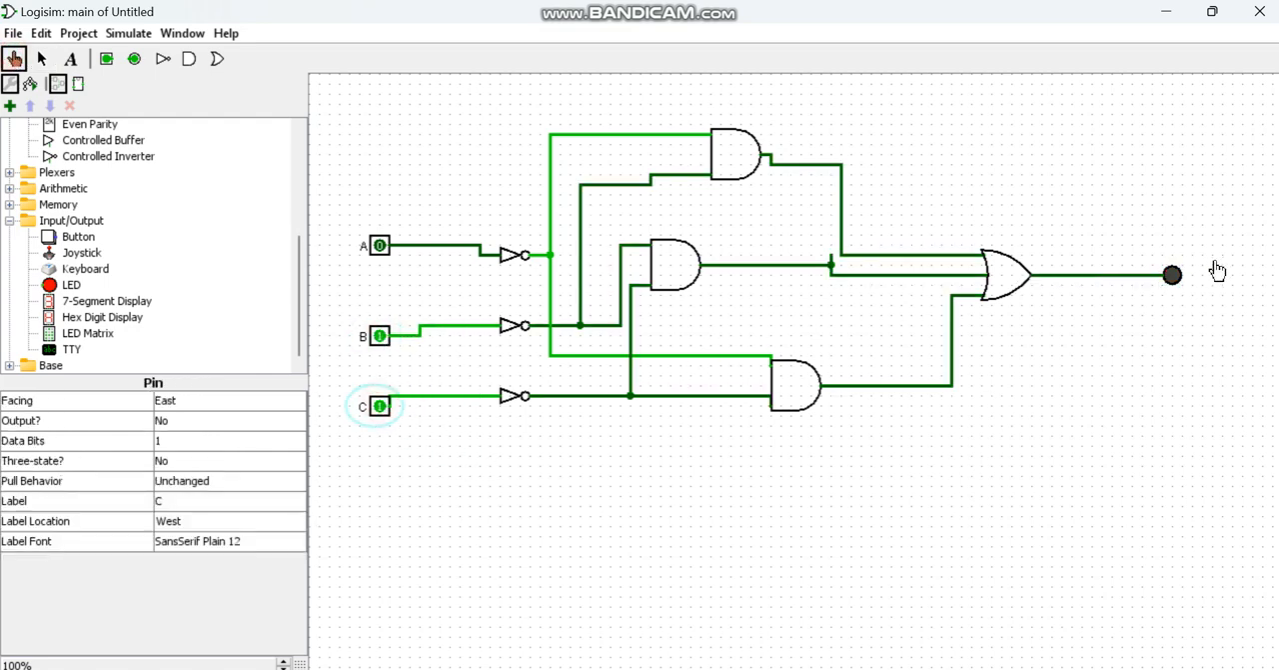
click(380, 336)
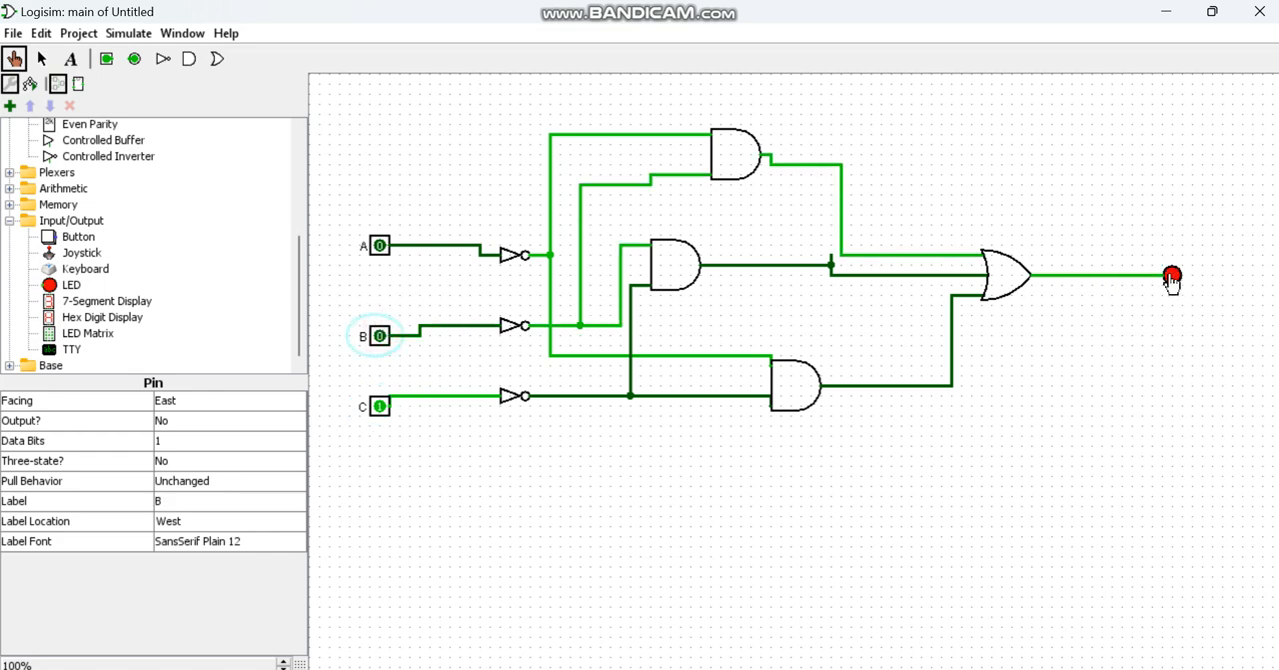
click(380, 246)
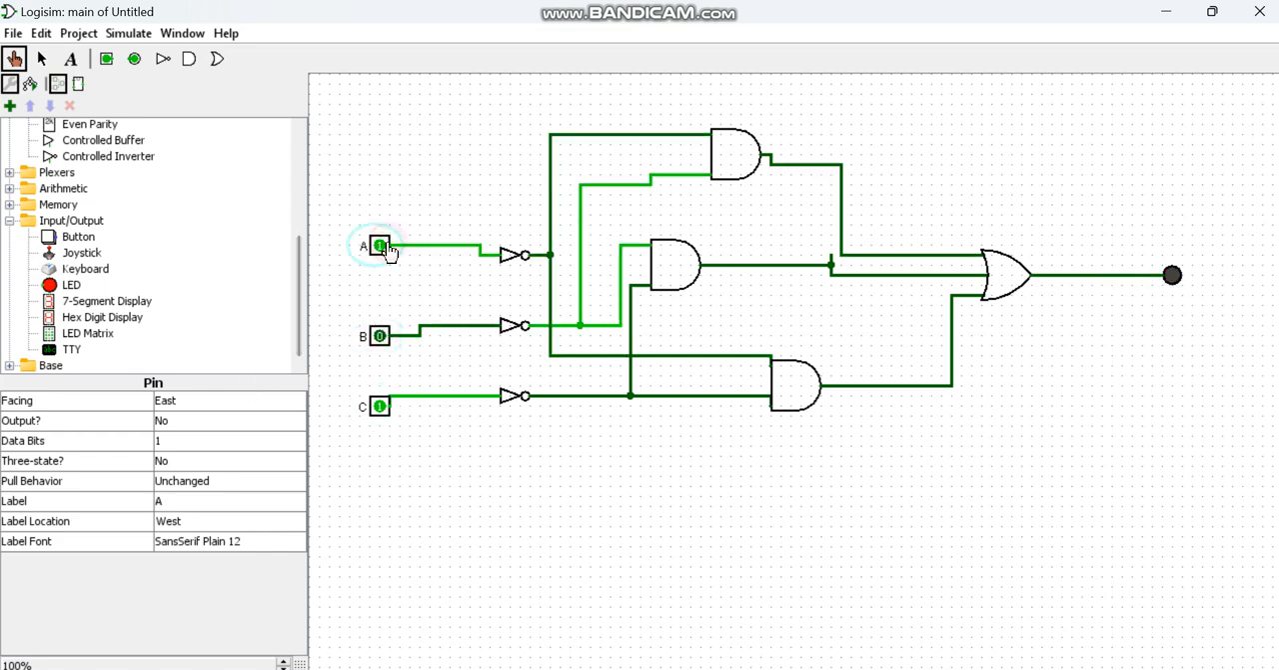
click(380, 336)
click(380, 405)
mouse_move(830, 668)
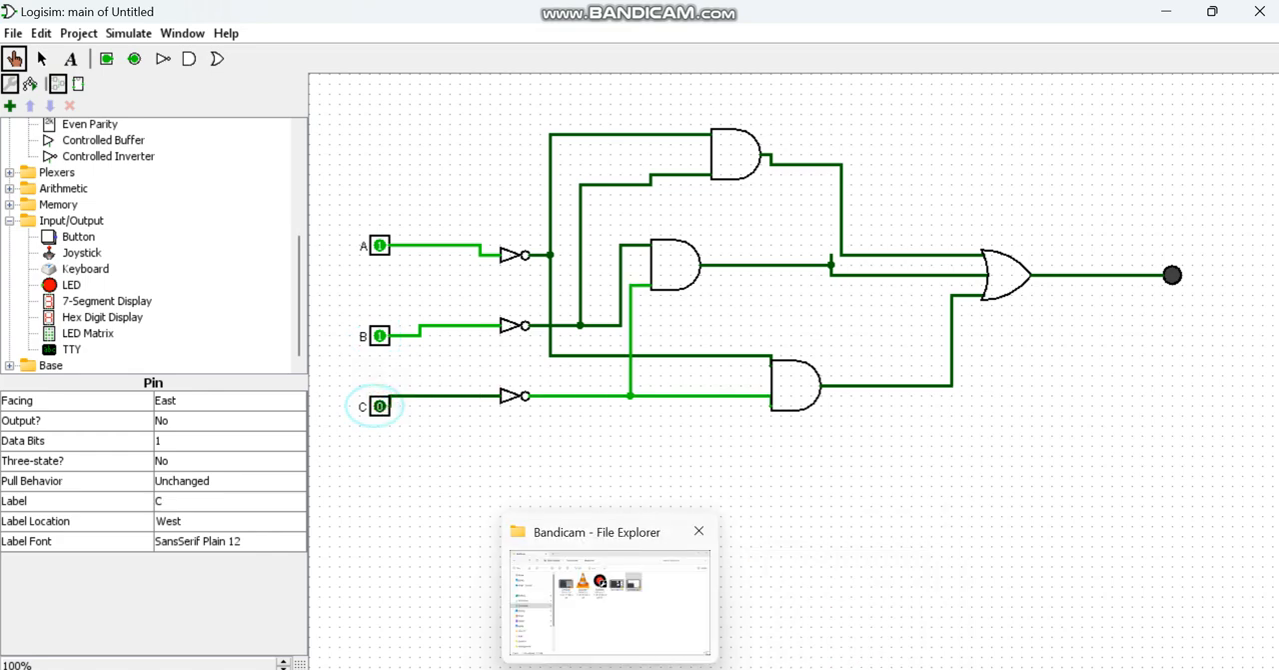
key(super)
text(ca)
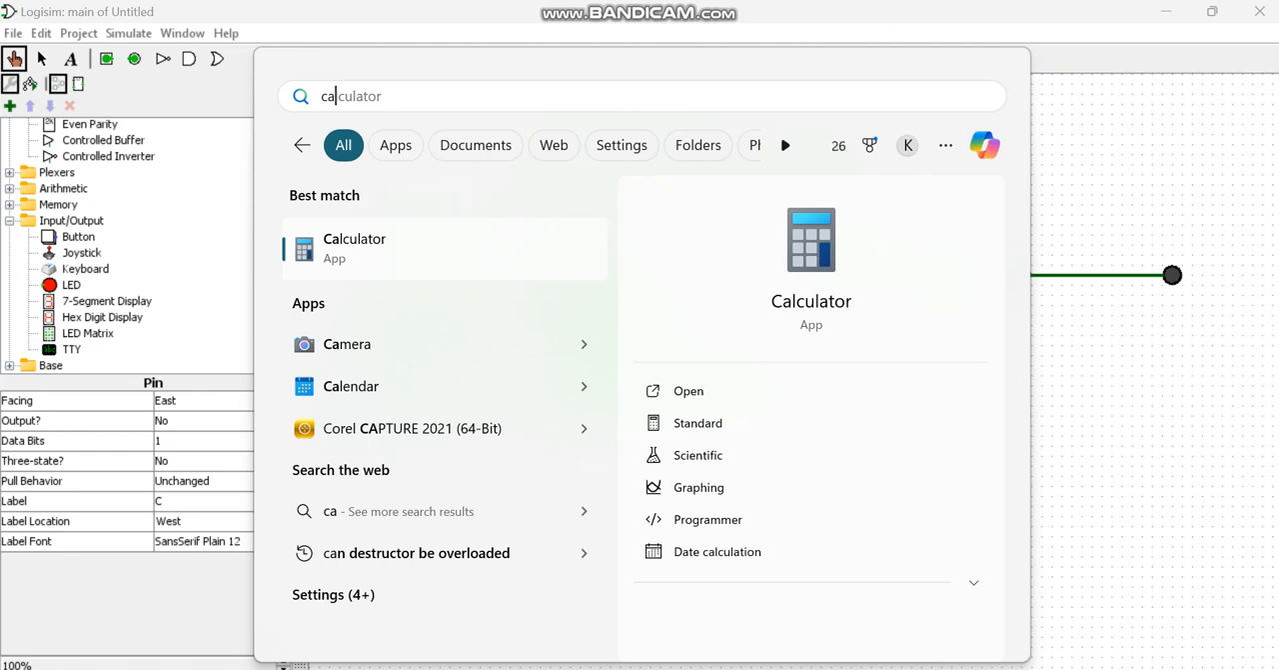
key(BackSpace)
key(BackSpace)
text(band)
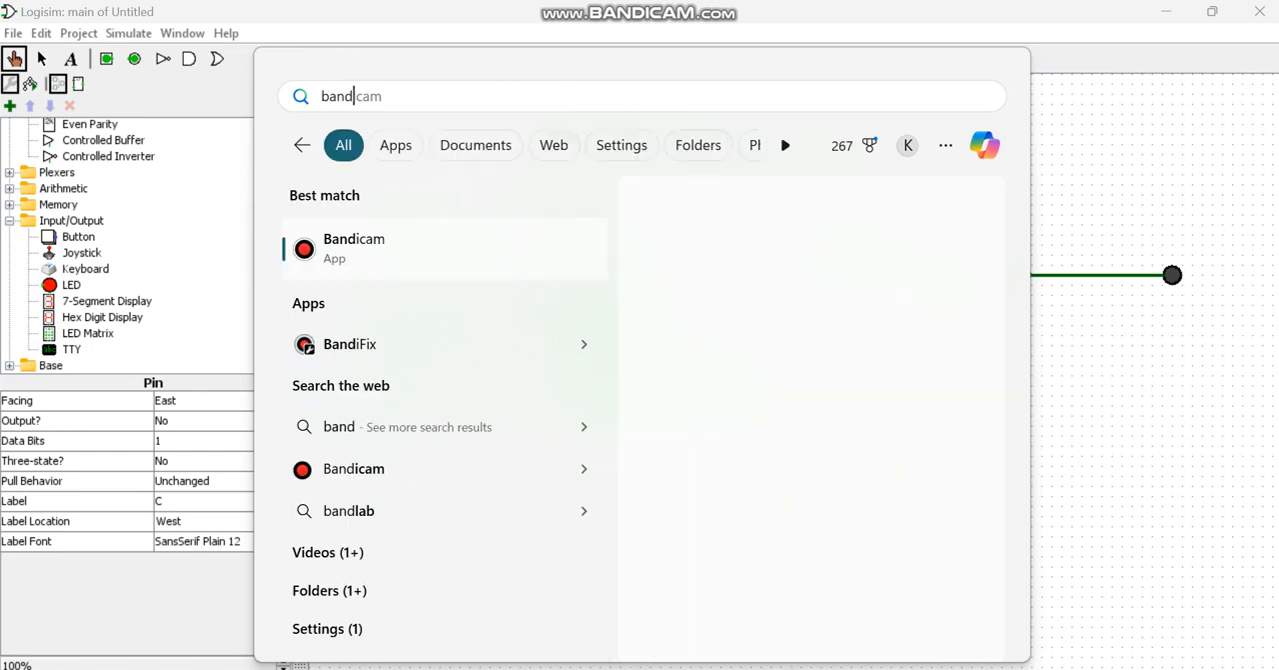
key(Return)
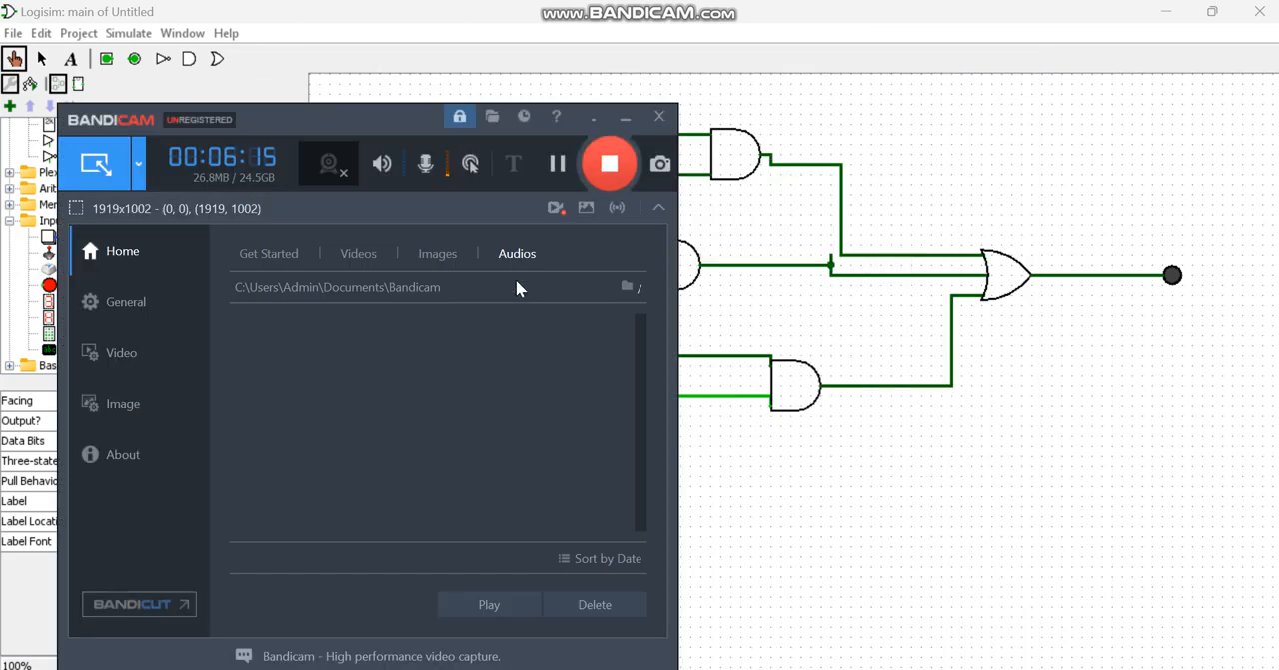